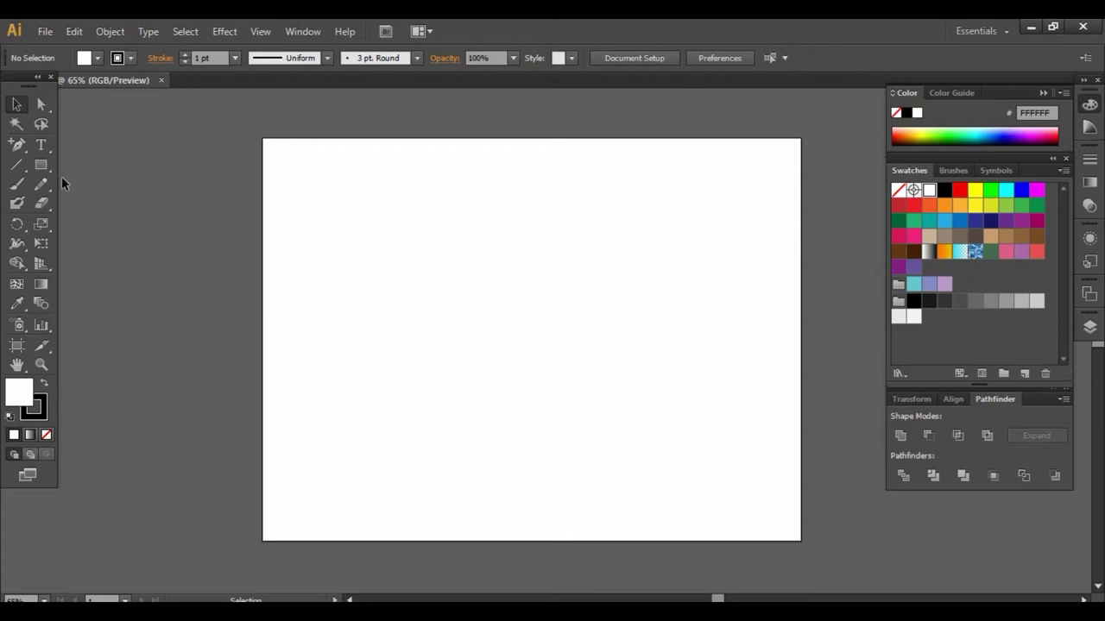
- Draw a 100 × 100 px square with the Rectangle tool
click(40, 168)
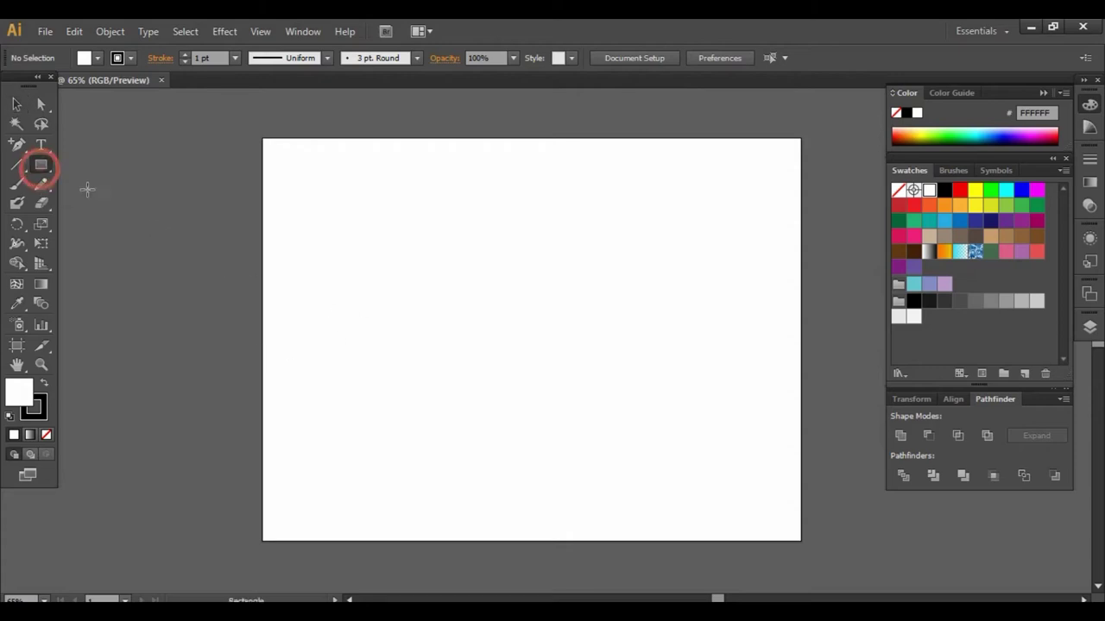
click(361, 282)
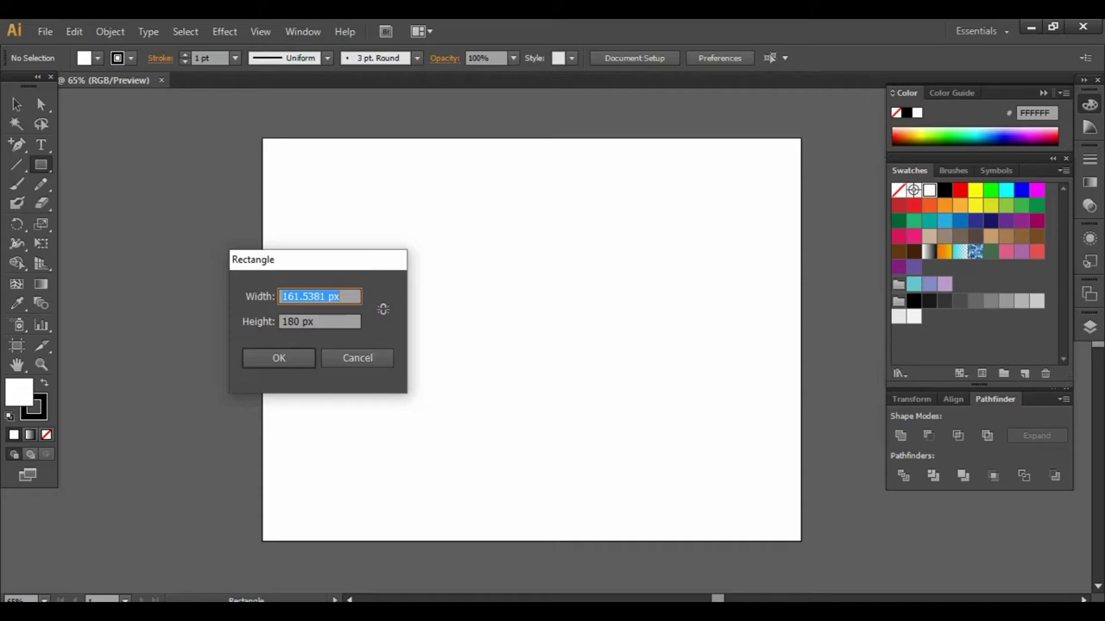
text(100)
key(Tab)
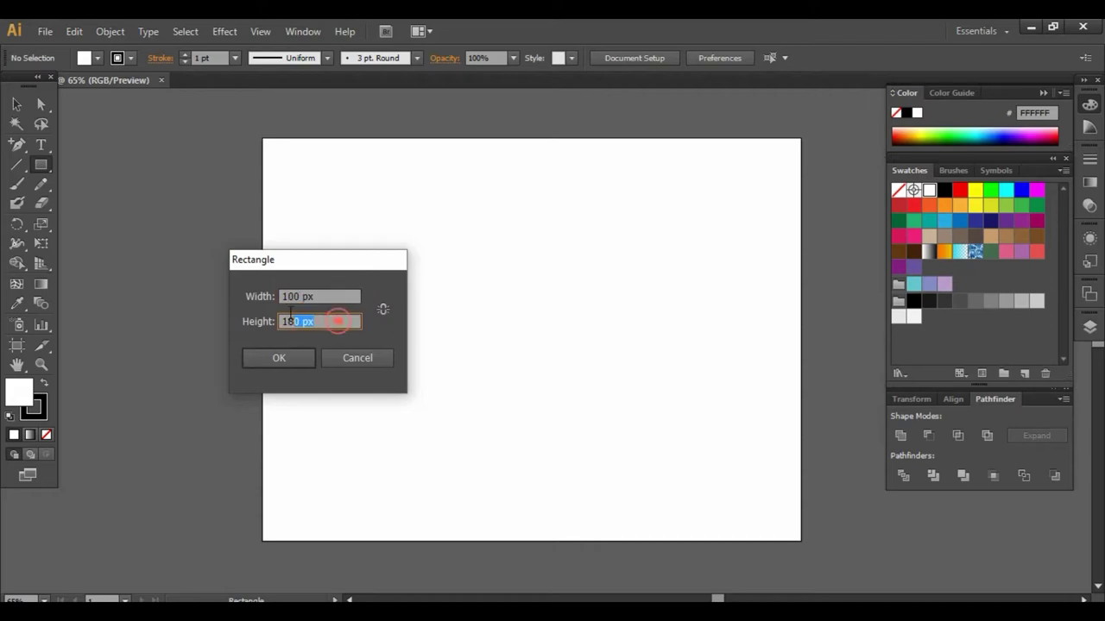
text(1)
click(286, 357)
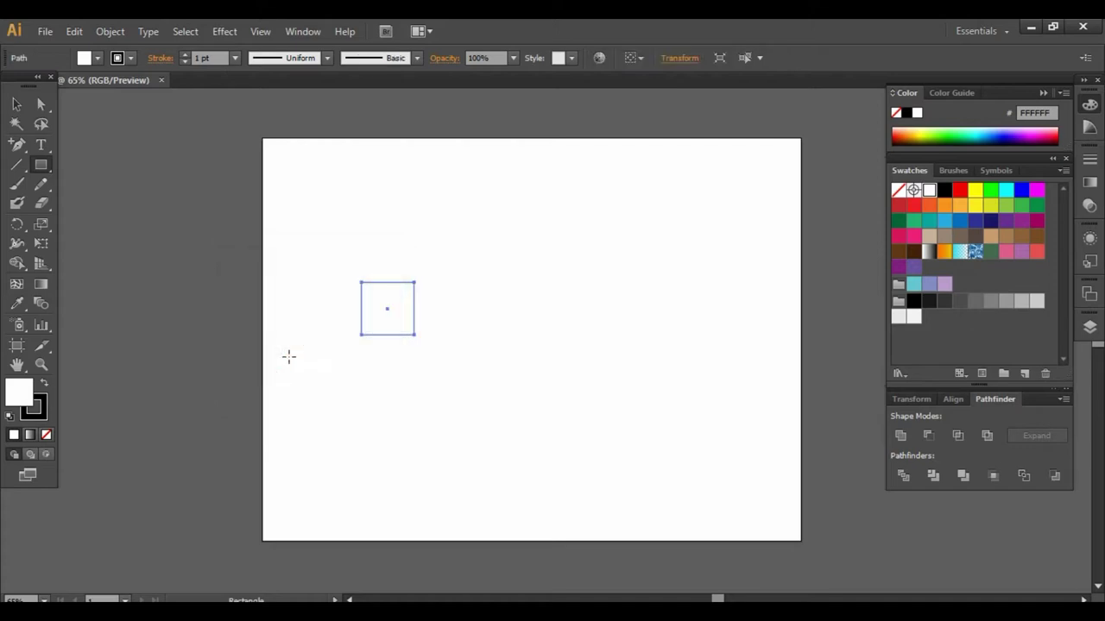
- Give the square a dark green fill and no stroke
click(16, 104)
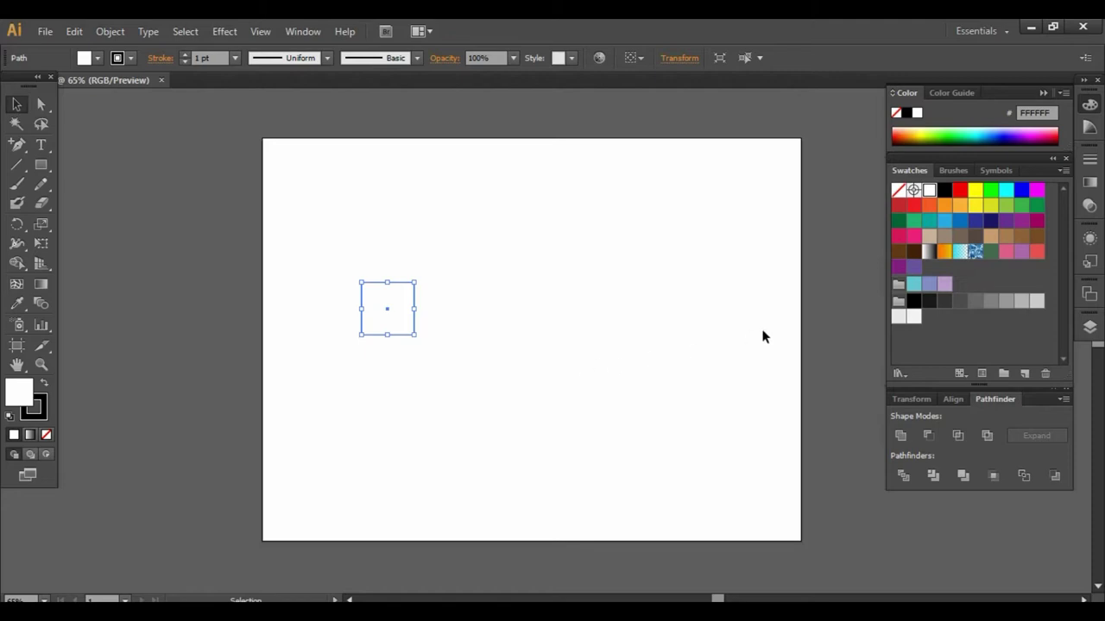
click(1007, 252)
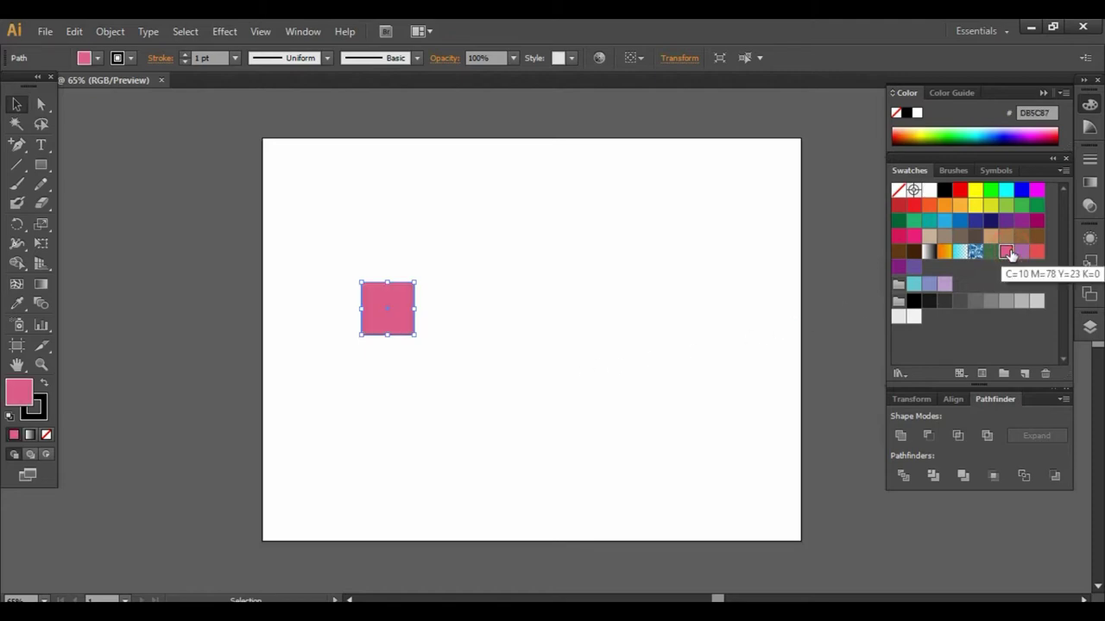
click(991, 251)
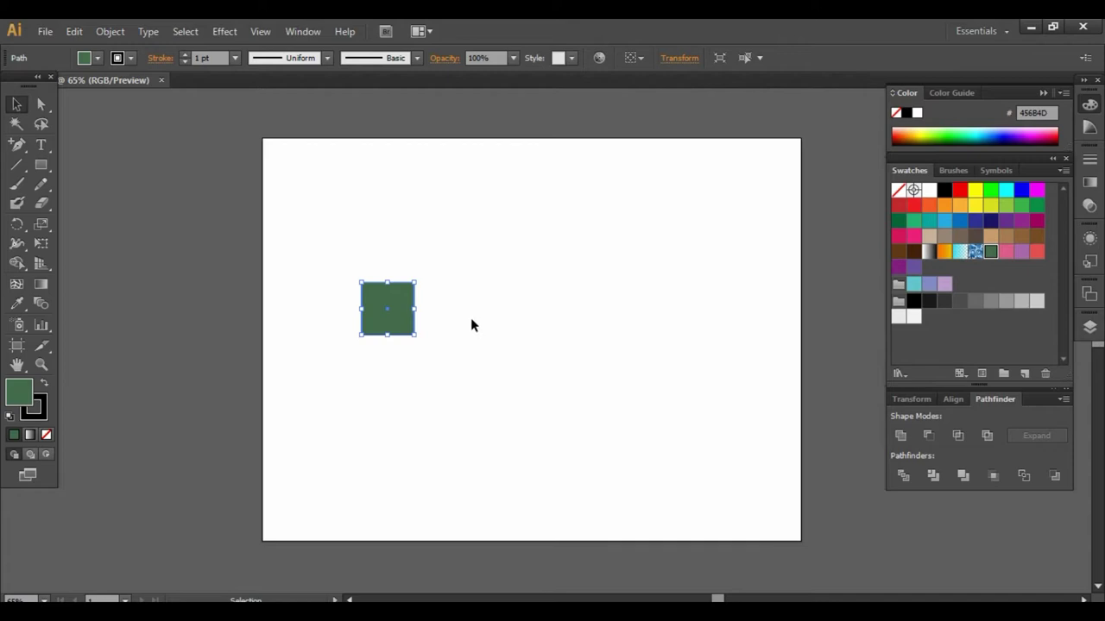
click(38, 412)
click(46, 435)
- Copy the square 120 px to the right with Transform > Move
key(x)
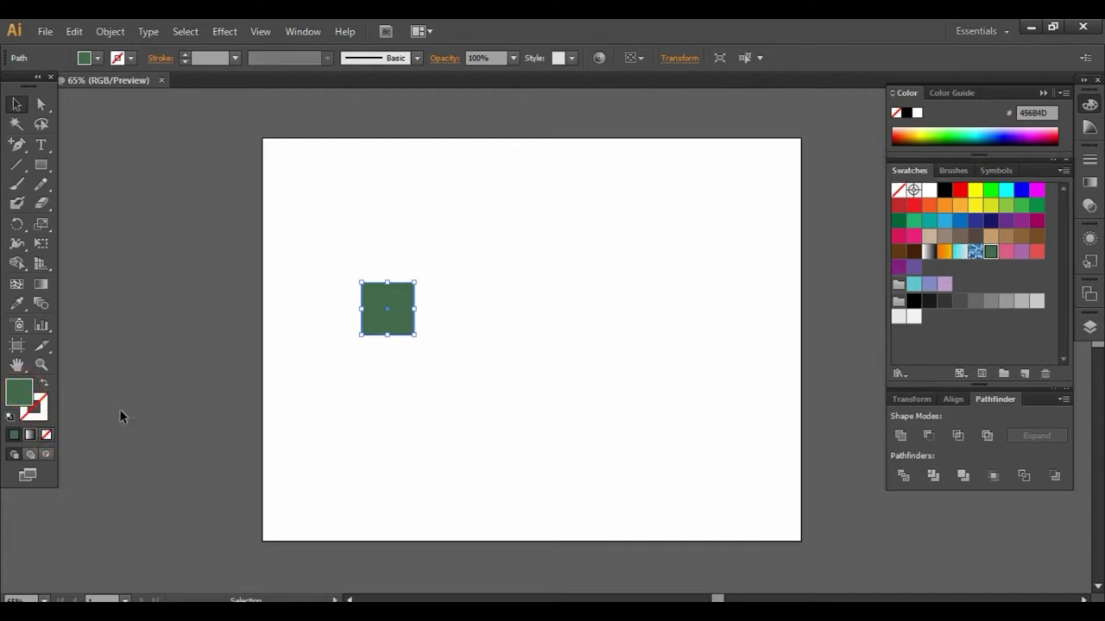
right_click(419, 302)
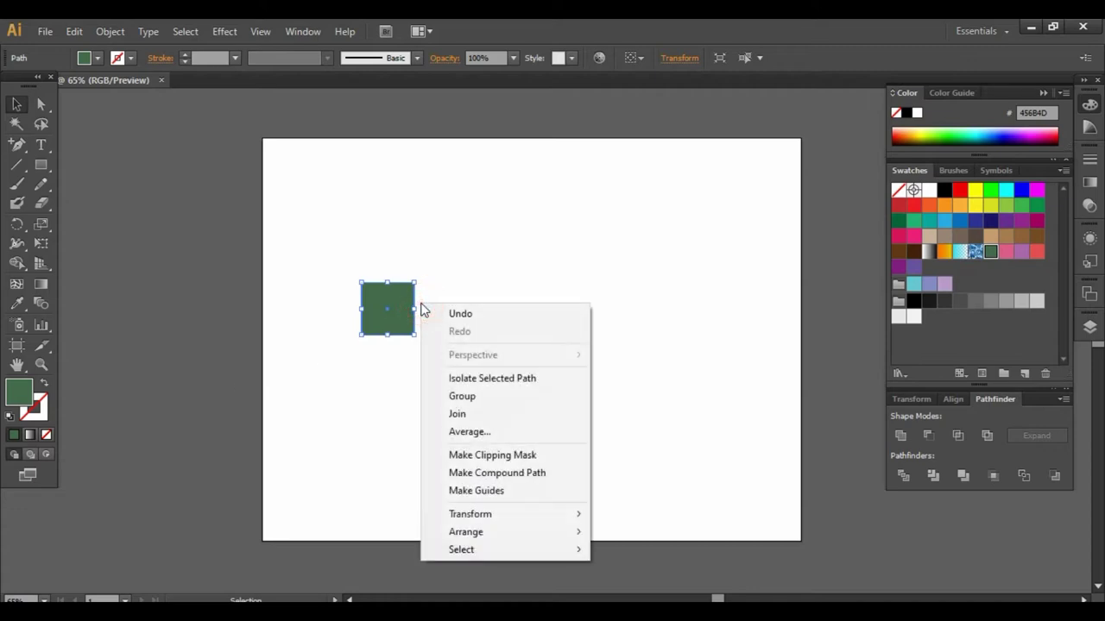
mouse_move(471, 513)
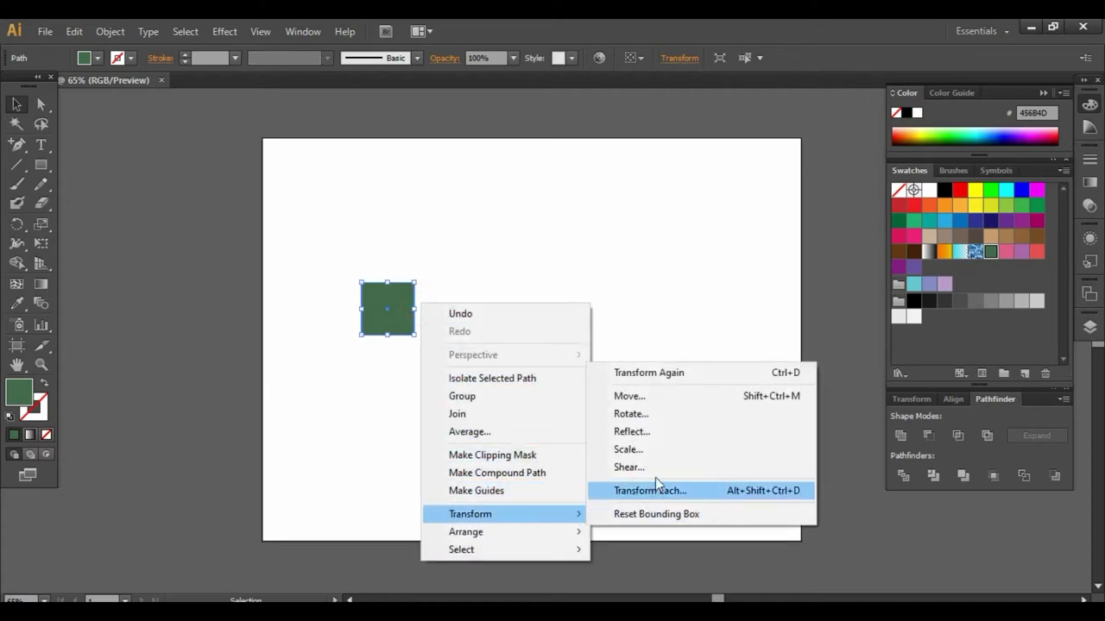
click(645, 397)
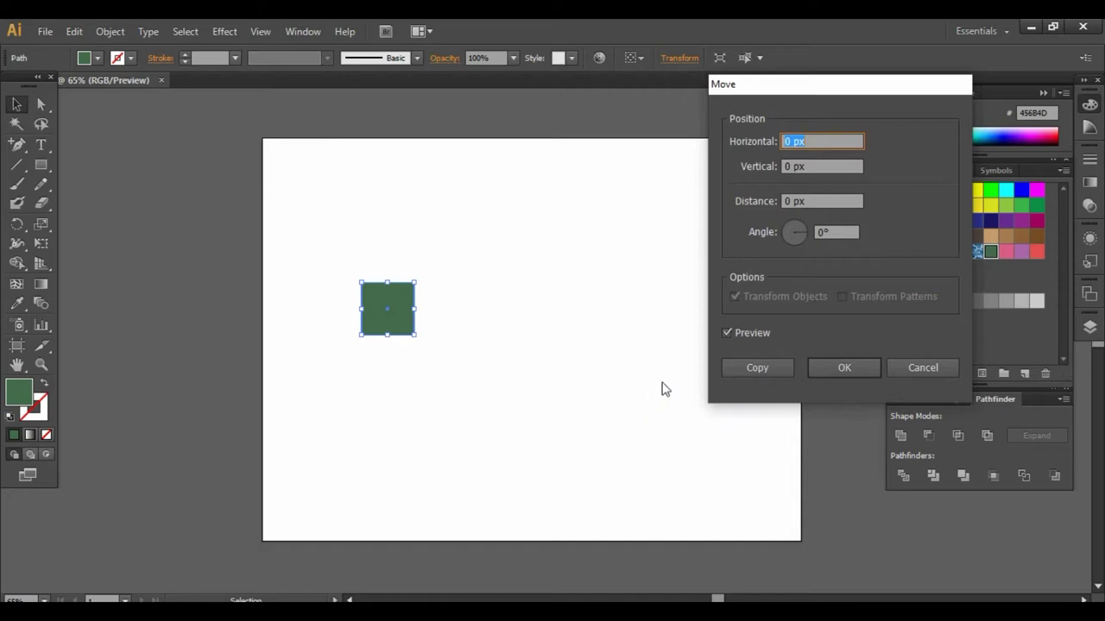
text(120)
click(784, 372)
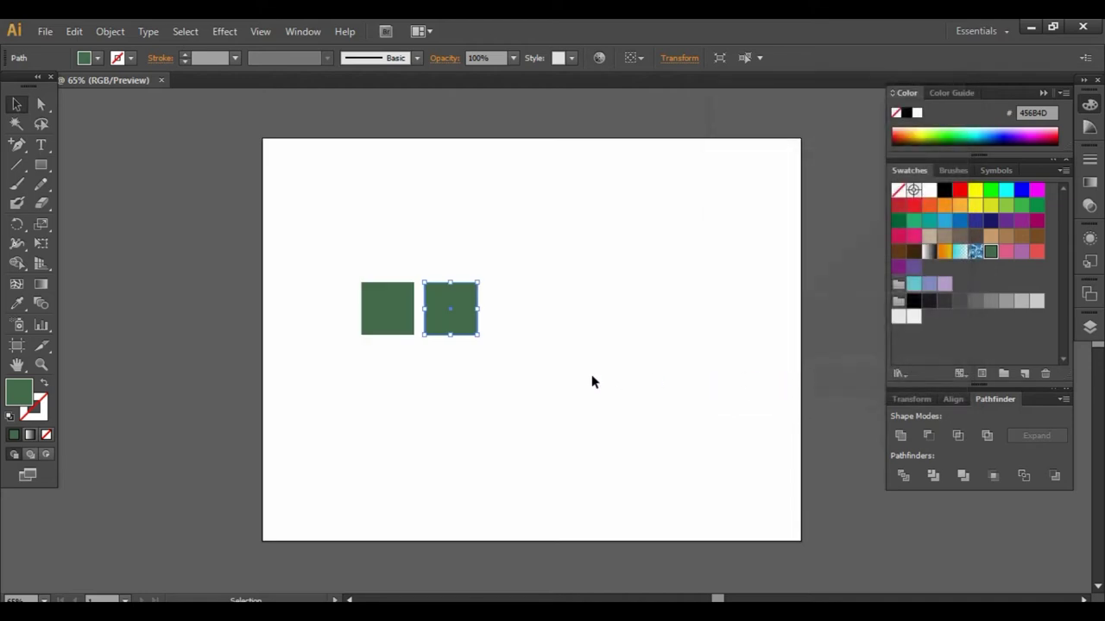
click(541, 375)
- Copy both squares 120 px downward to complete the 2 × 2 grid
drag(340, 268, 522, 354)
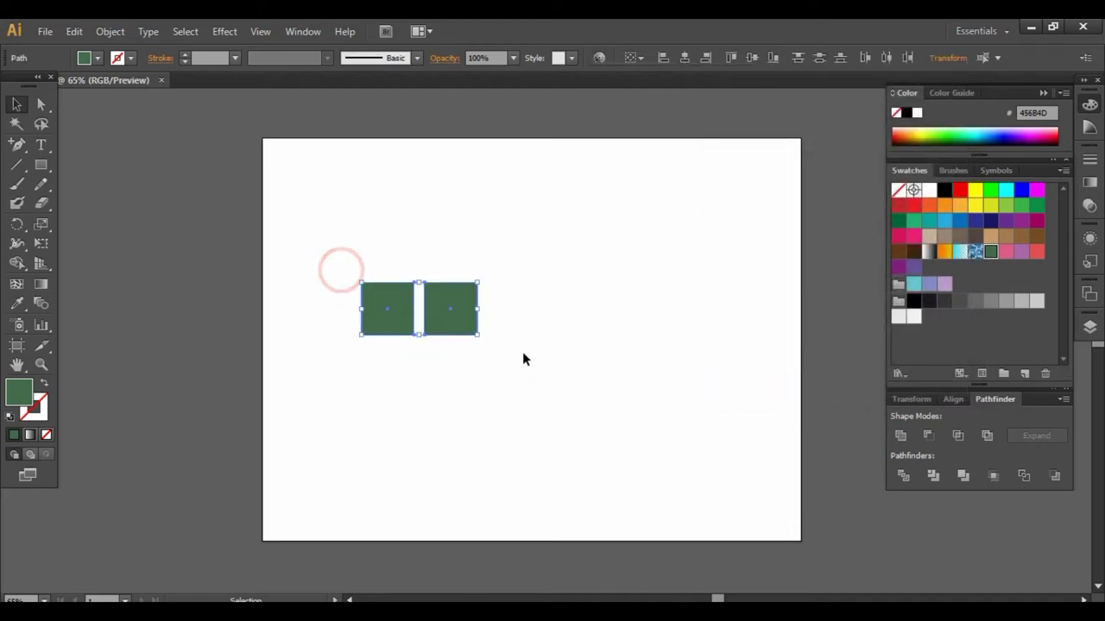
right_click(462, 317)
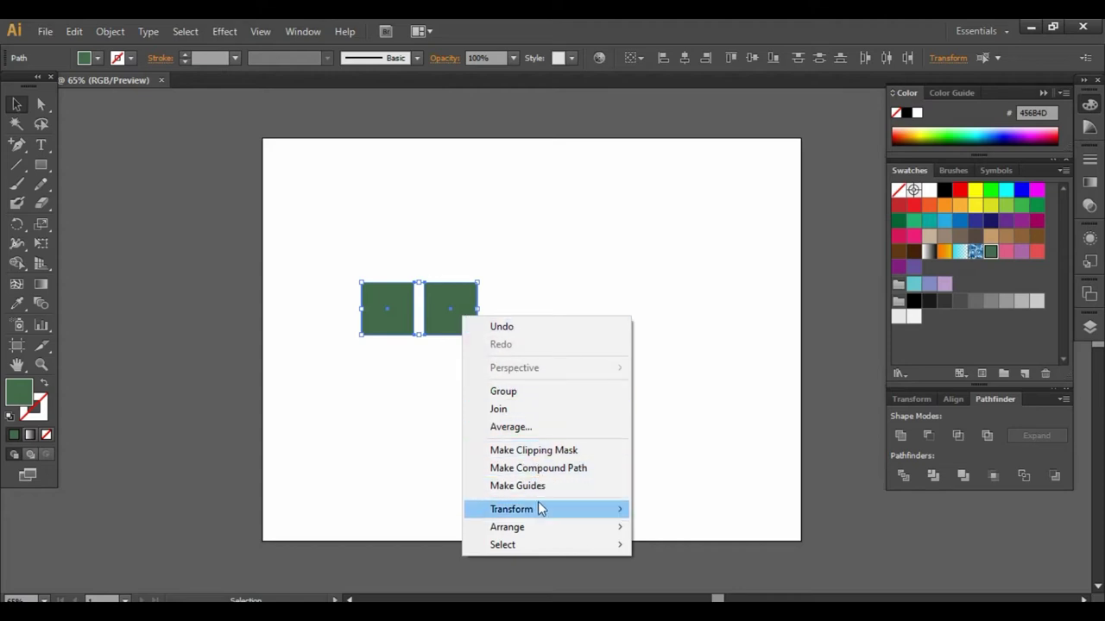
mouse_move(518, 509)
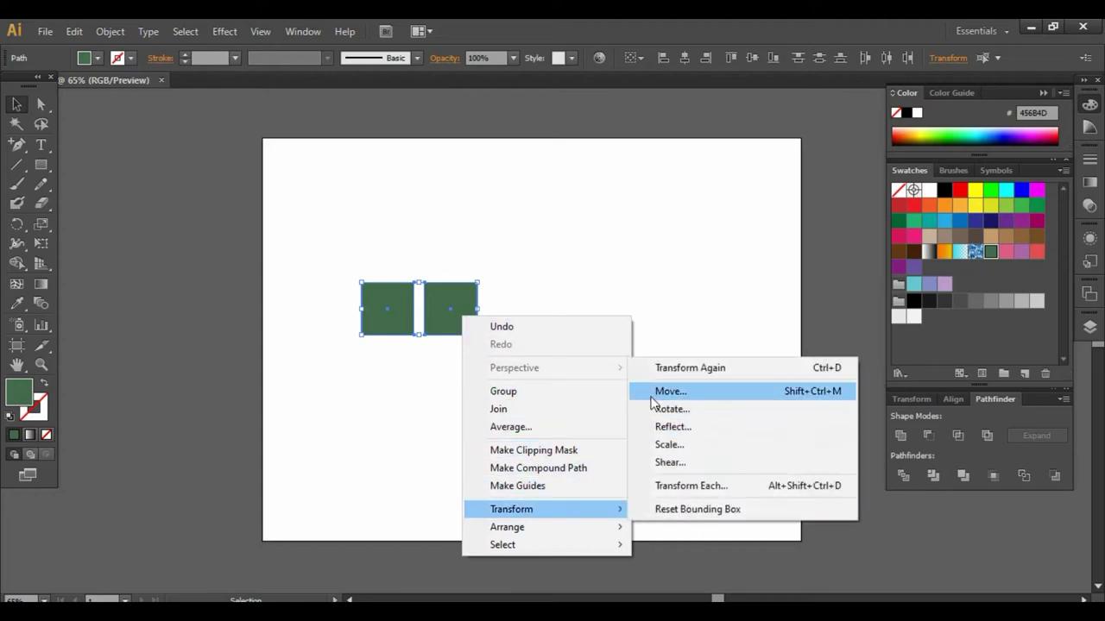
click(652, 392)
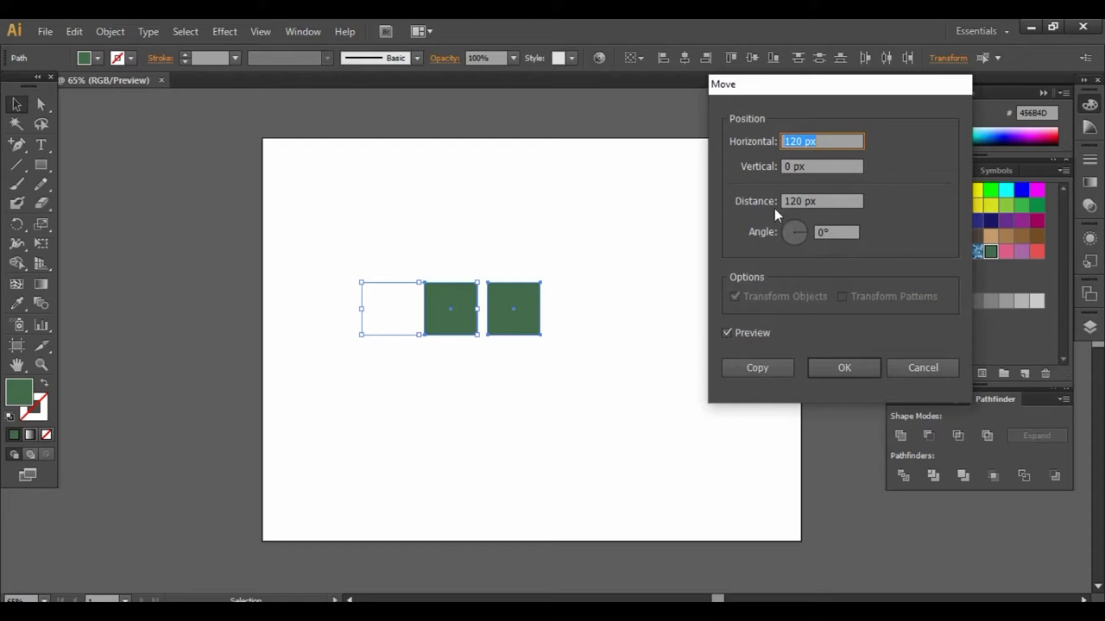
text(0)
key(Tab)
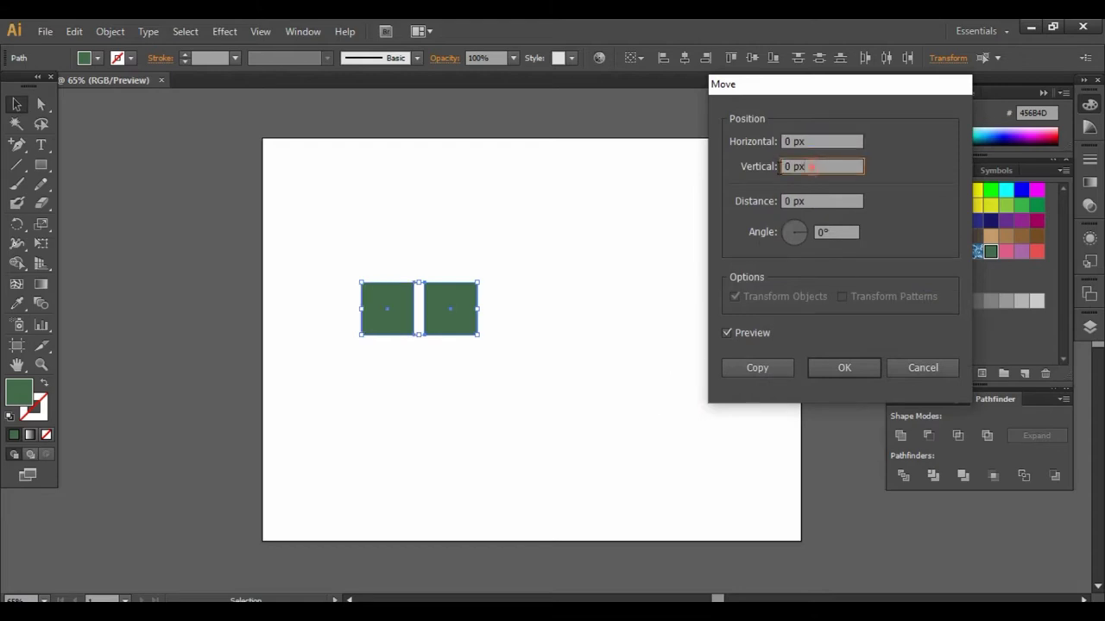
text(120)
click(824, 142)
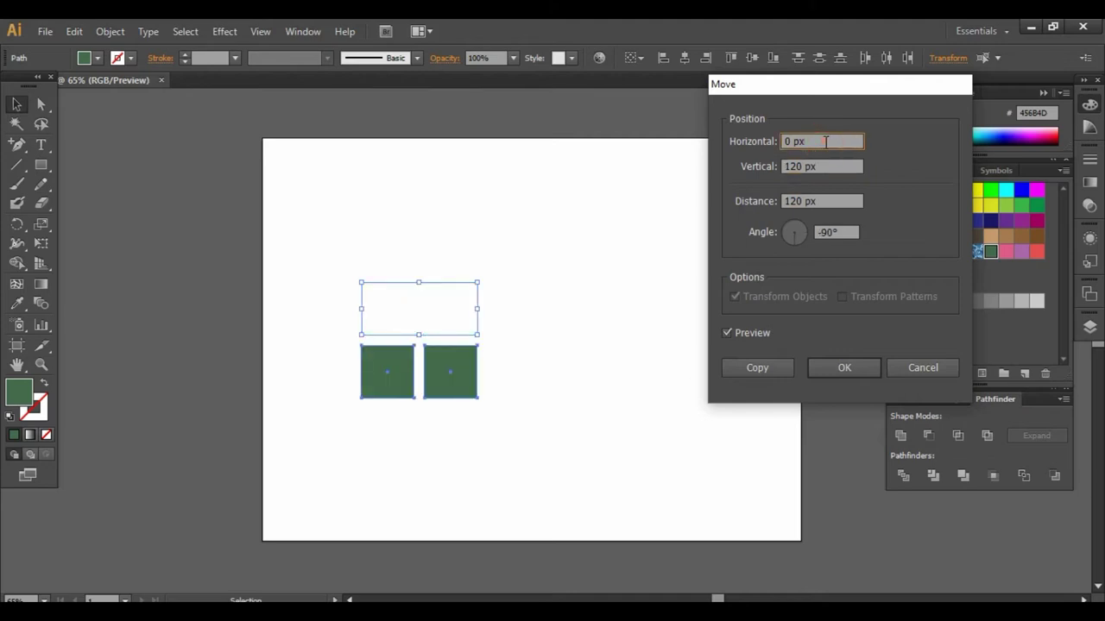
click(784, 368)
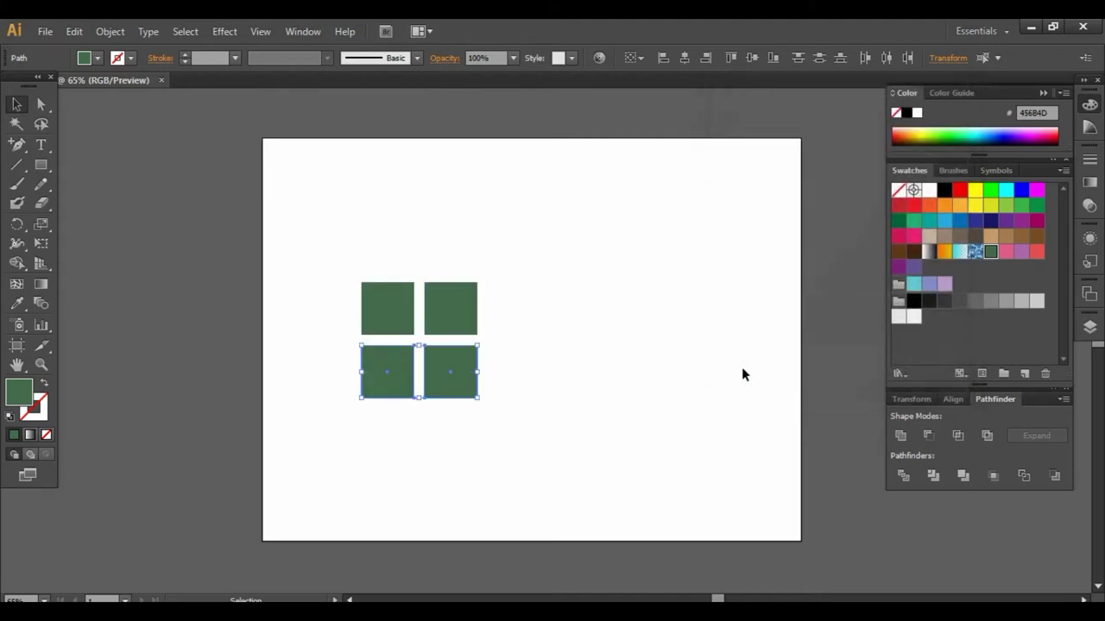
click(589, 375)
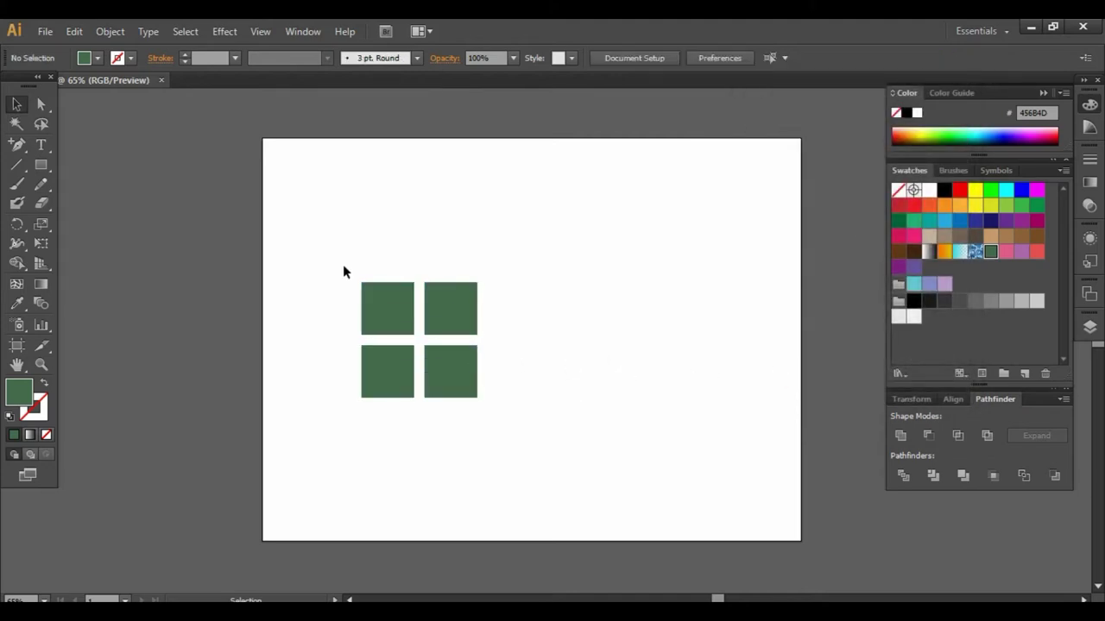
- Group the four green squares and move the group up and right
drag(344, 267, 503, 417)
right_click(504, 360)
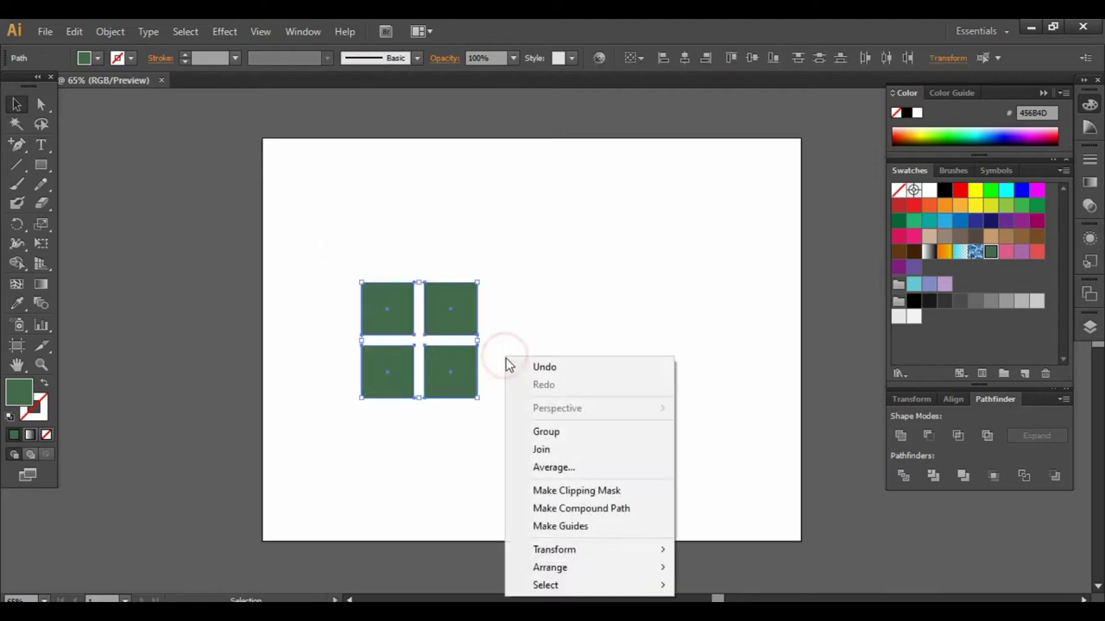
click(525, 428)
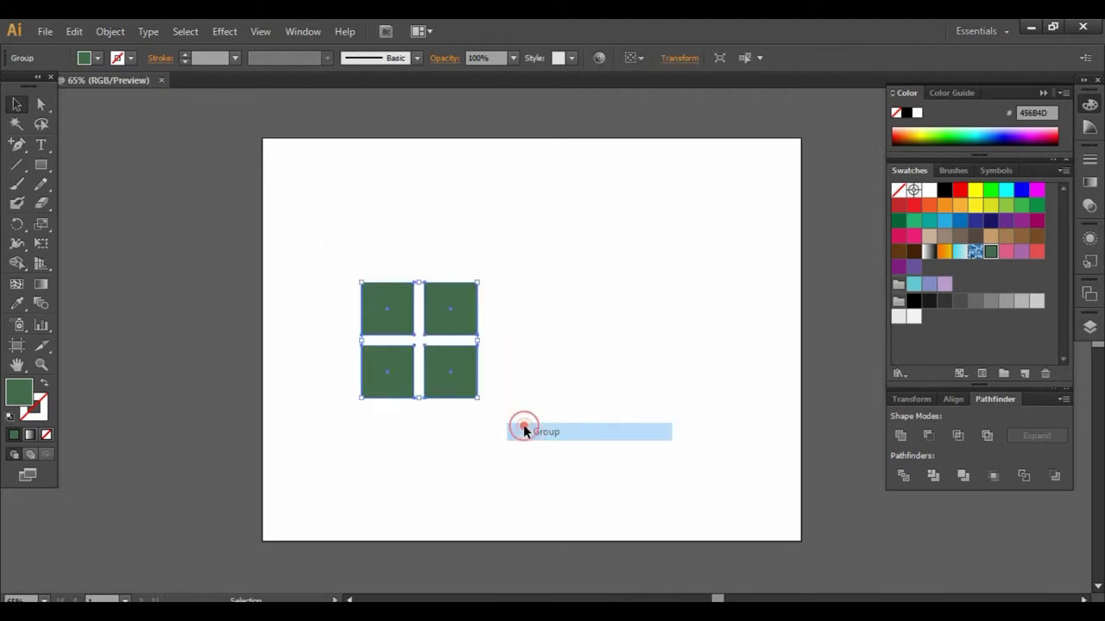
click(523, 377)
drag(345, 267, 461, 404)
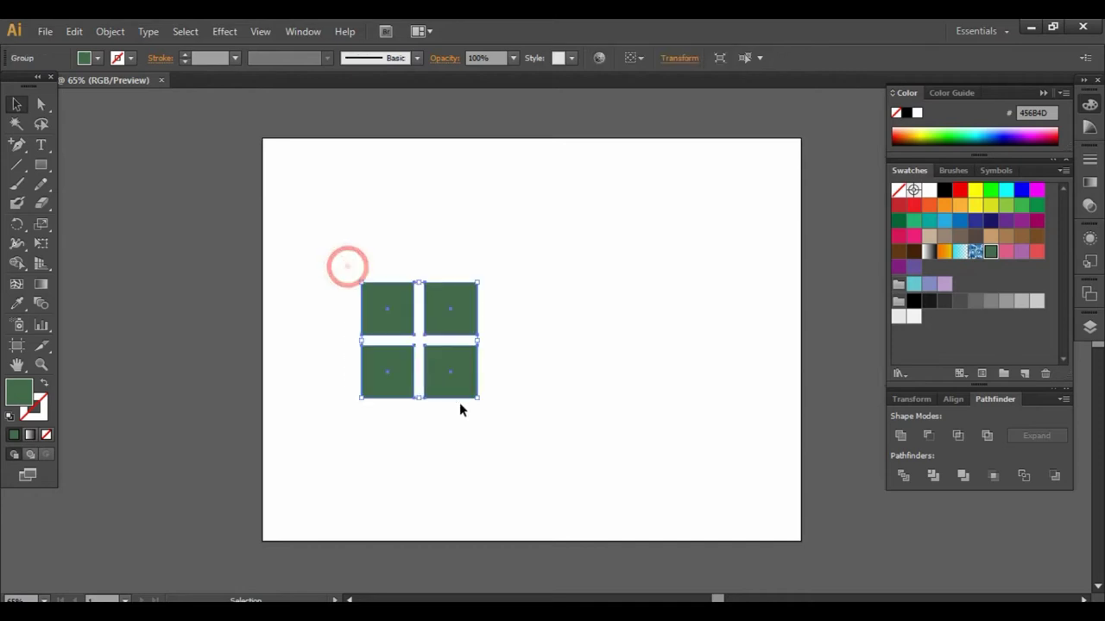
drag(429, 360, 518, 302)
click(589, 377)
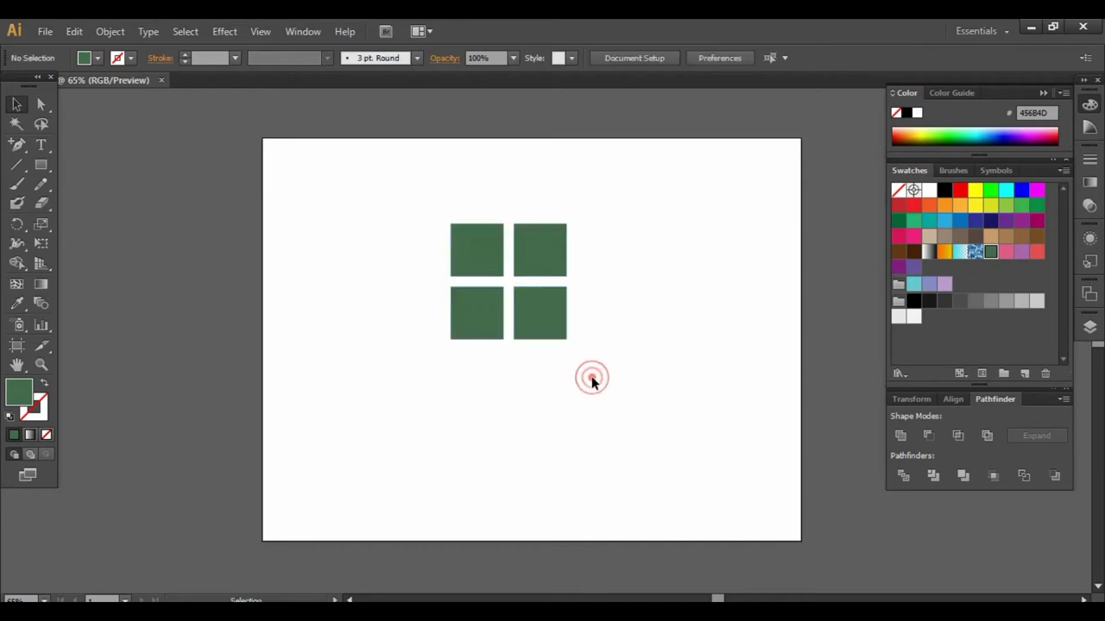
- Draw a 260 × 260 px square and swap it to a green outline with no fill
click(43, 166)
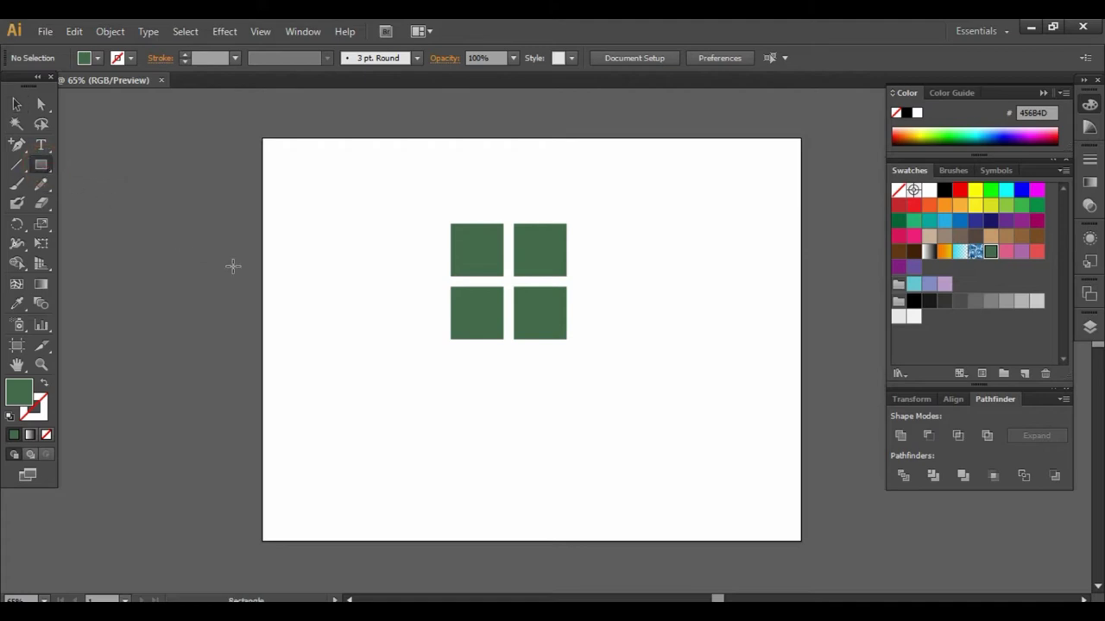
click(403, 299)
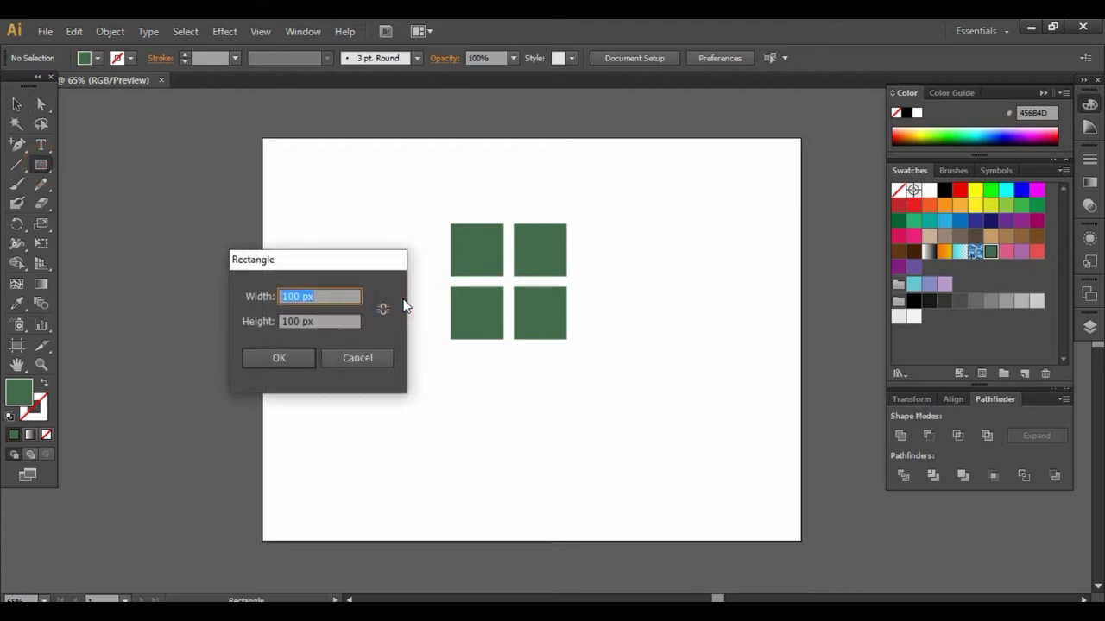
text(260)
click(328, 321)
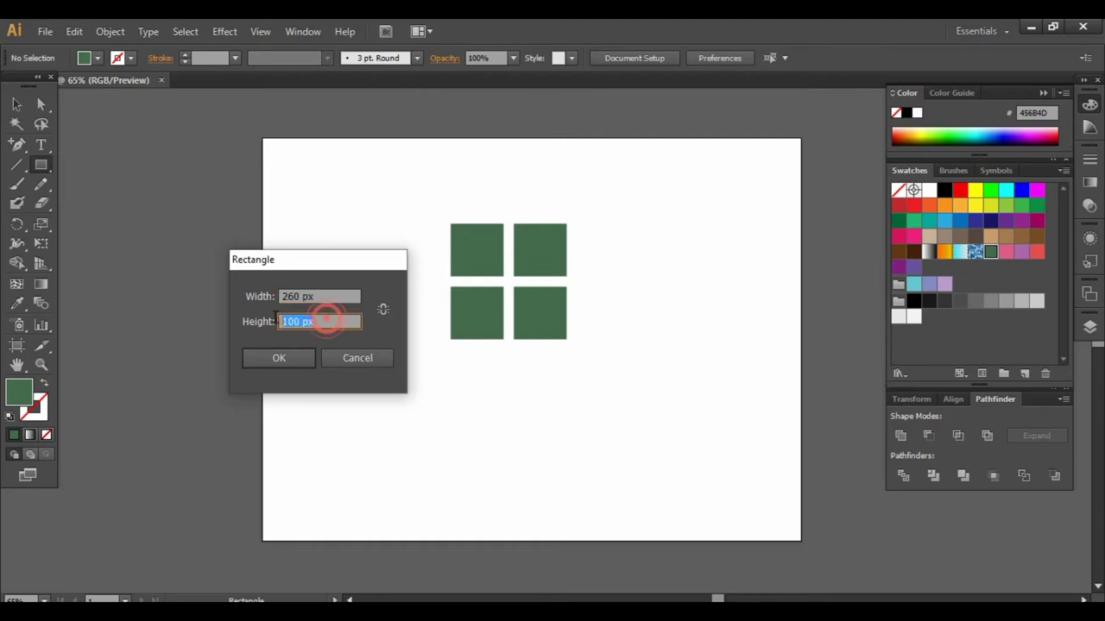
text(260)
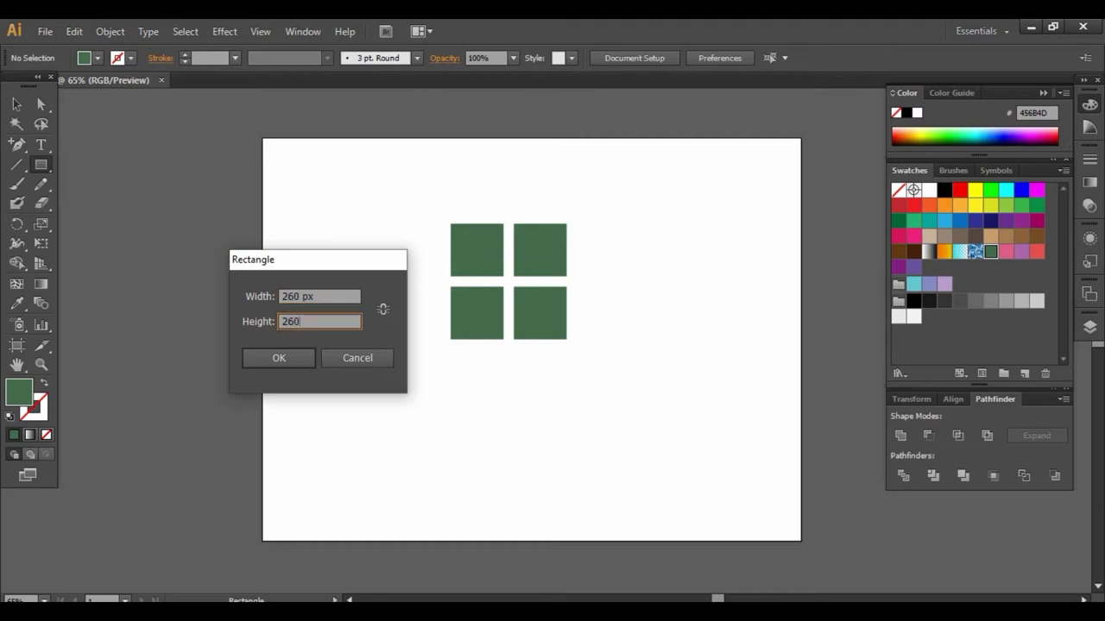
click(279, 356)
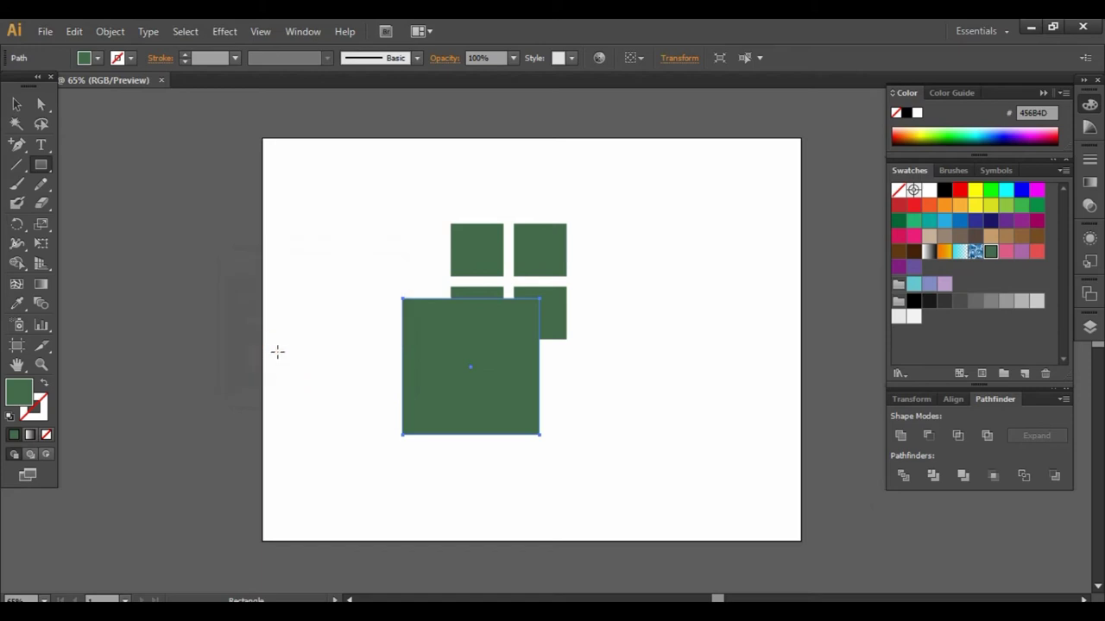
click(17, 103)
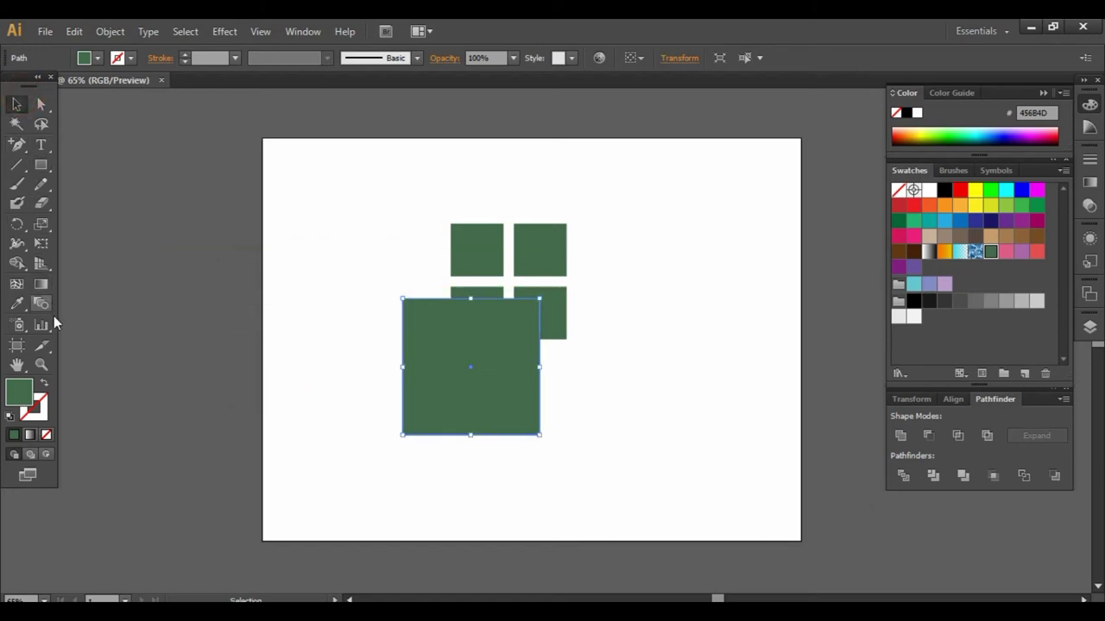
click(45, 383)
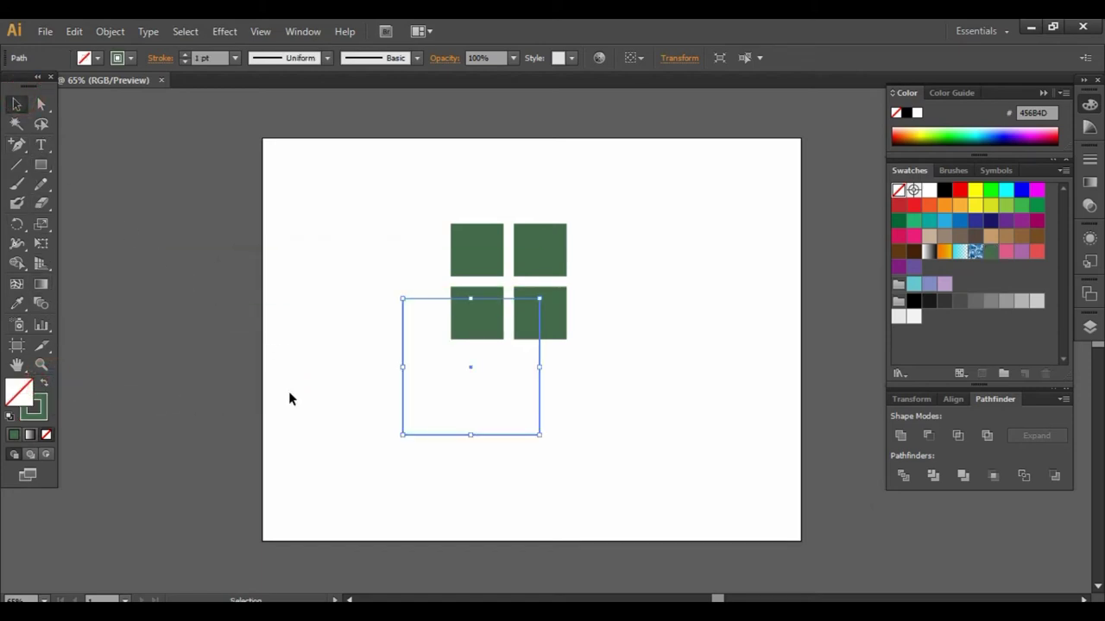
- Centre the green grid horizontally and vertically inside the outline square
drag(446, 285, 567, 411)
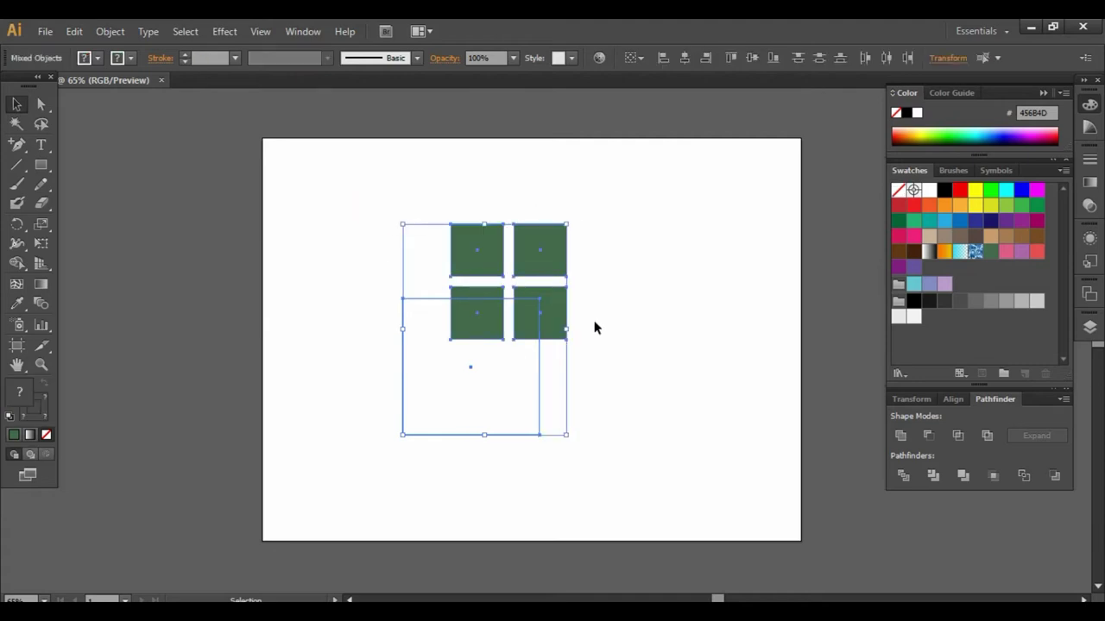
click(684, 58)
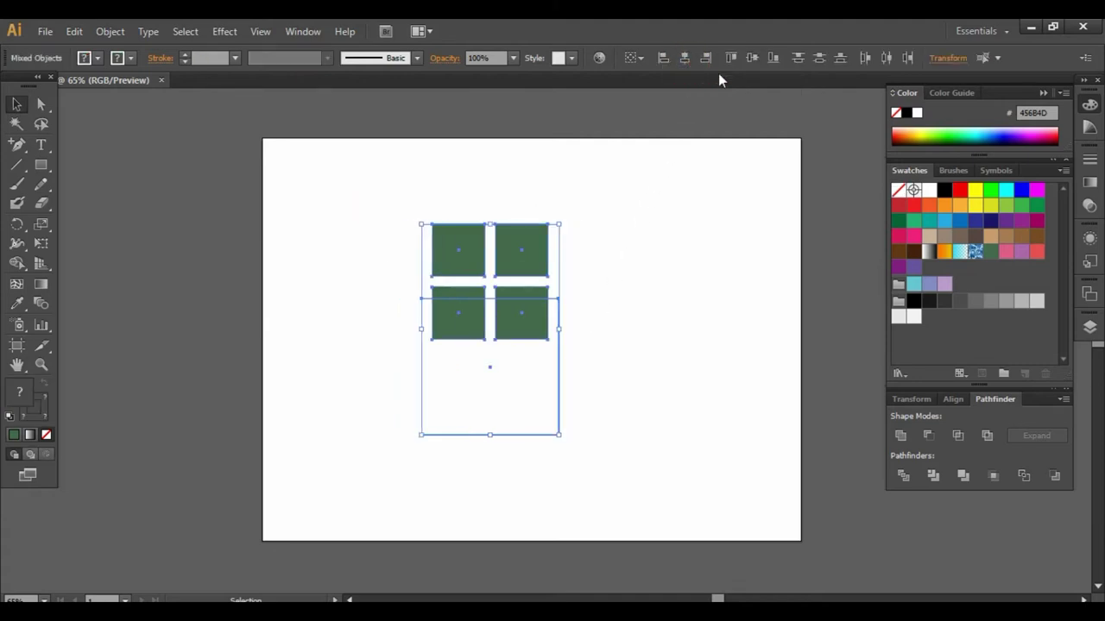
click(752, 58)
click(673, 269)
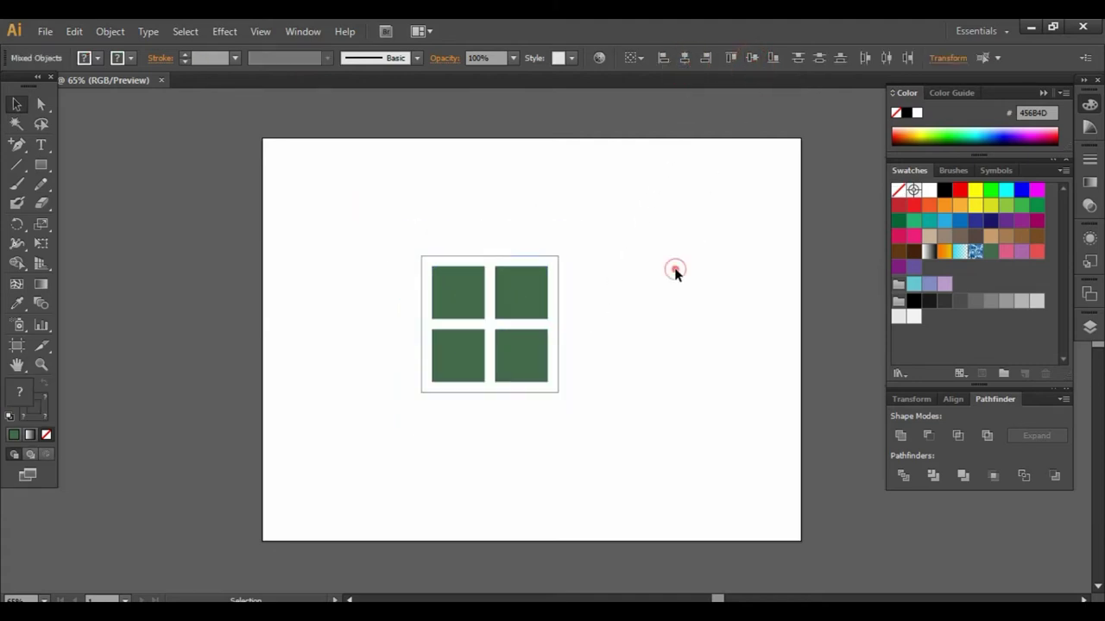
- Set the outline square's stroke weight to 7 pt
click(552, 258)
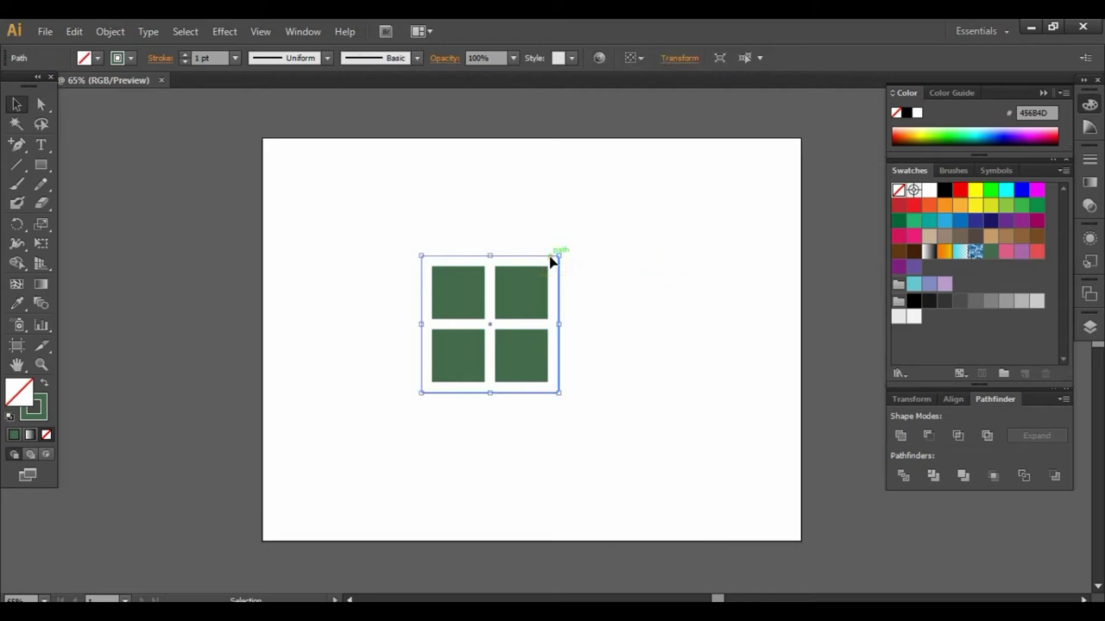
click(236, 58)
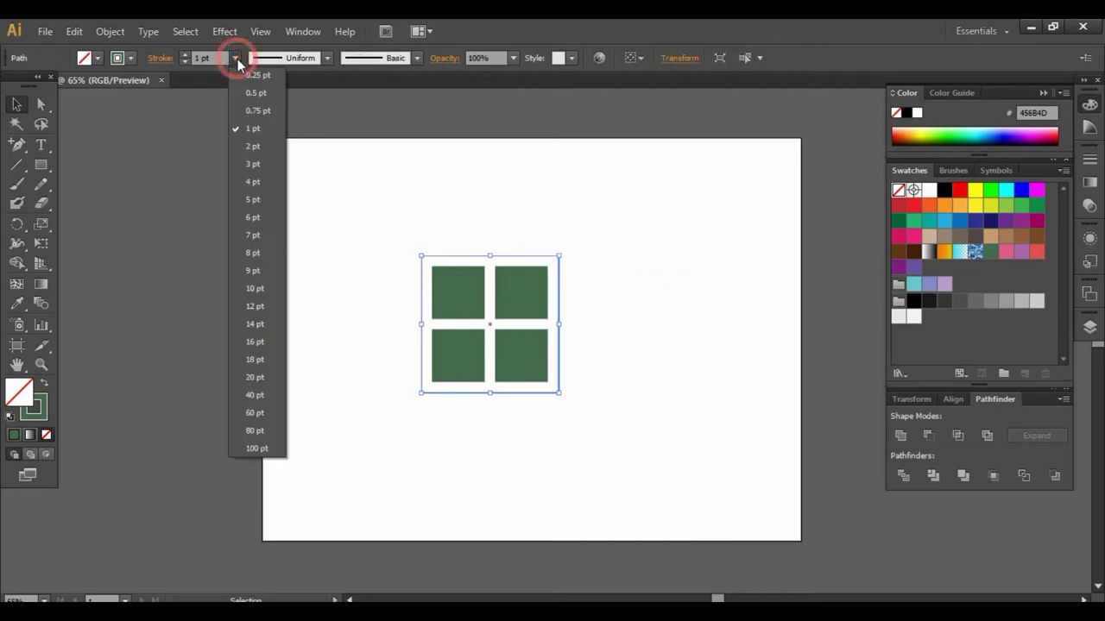
click(251, 234)
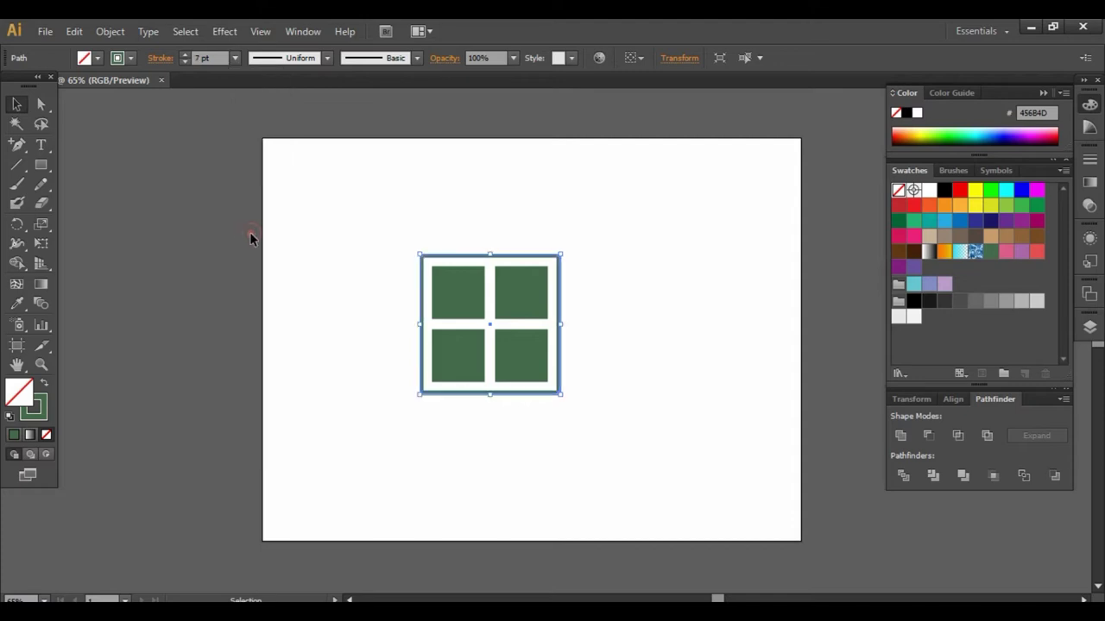
click(355, 296)
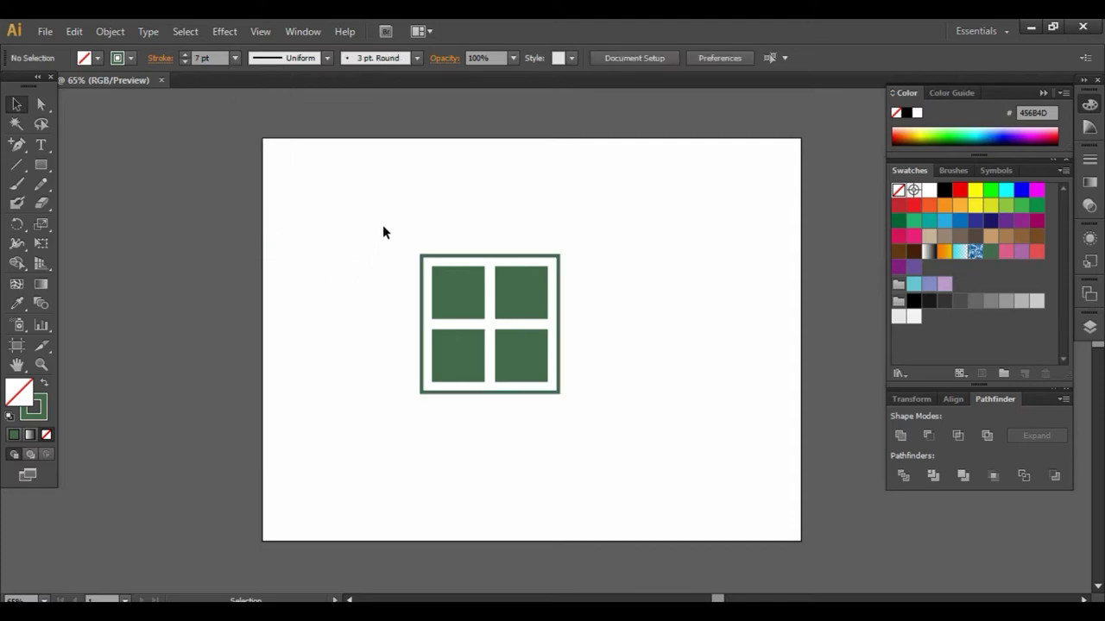
- Rotate the framed grid 45° into a diamond
drag(383, 231, 605, 445)
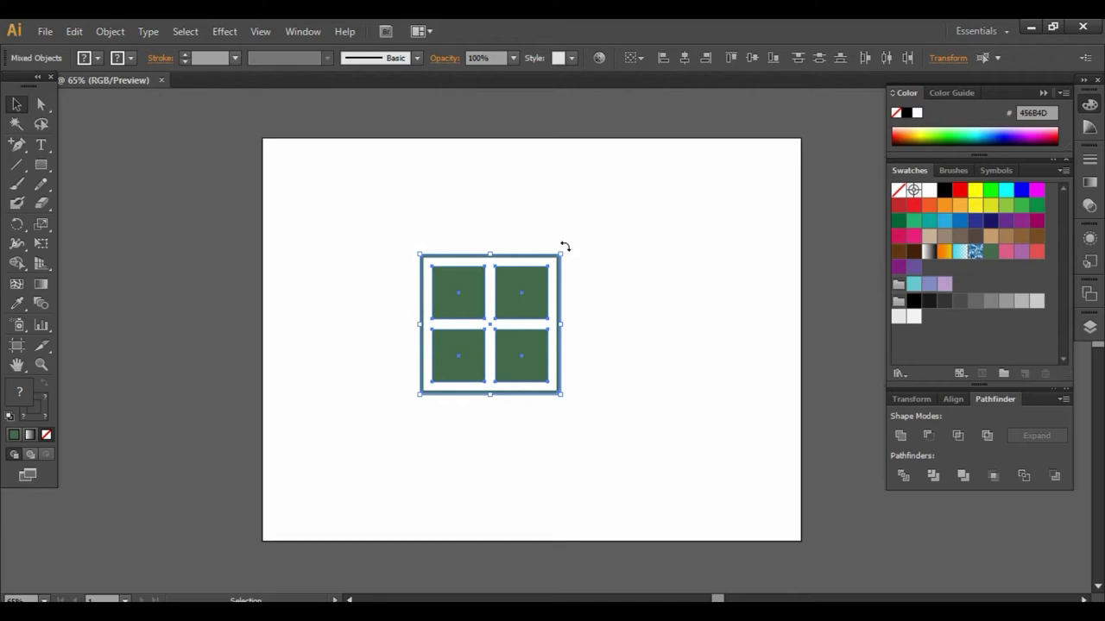
drag(564, 247, 607, 308)
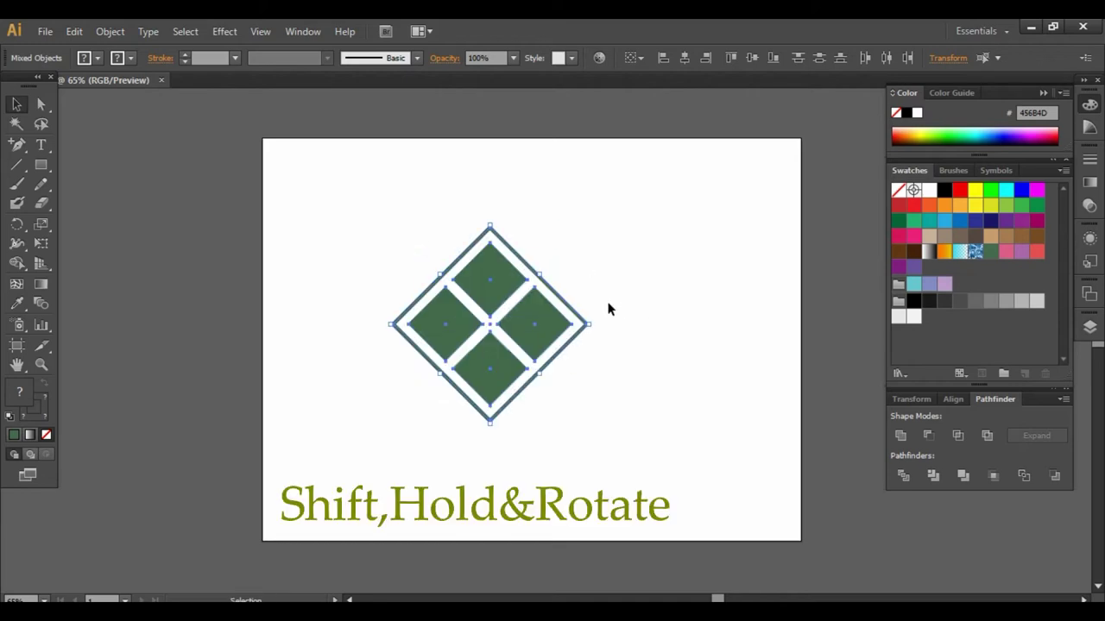
click(608, 363)
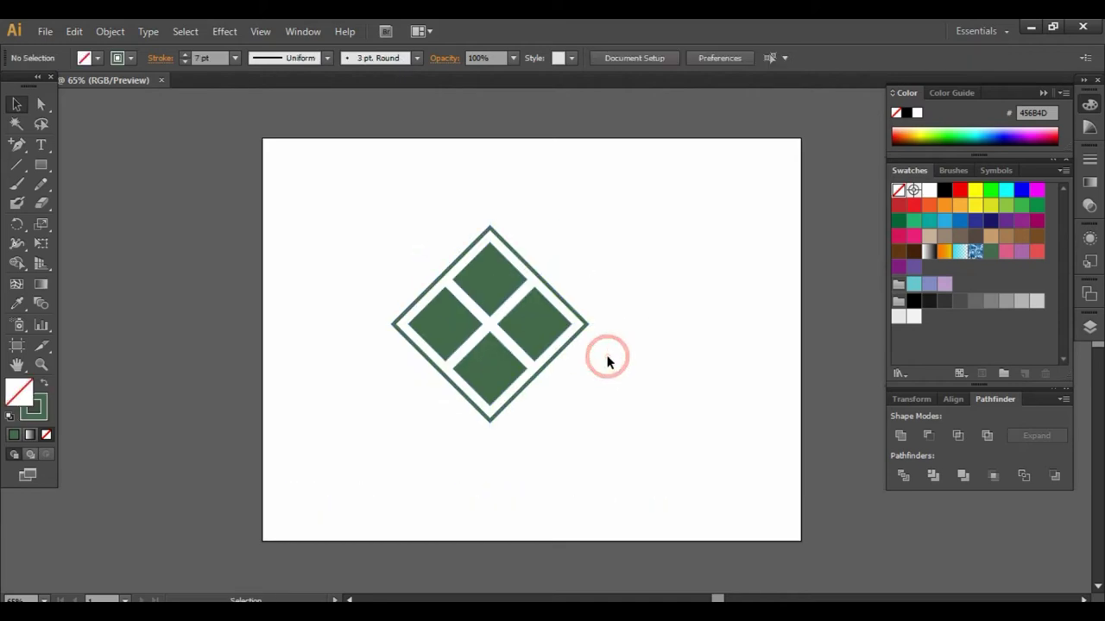
- Scale the diamond non-uniformly to 95% horizontal and 42% vertical
drag(434, 227, 612, 416)
right_click(595, 326)
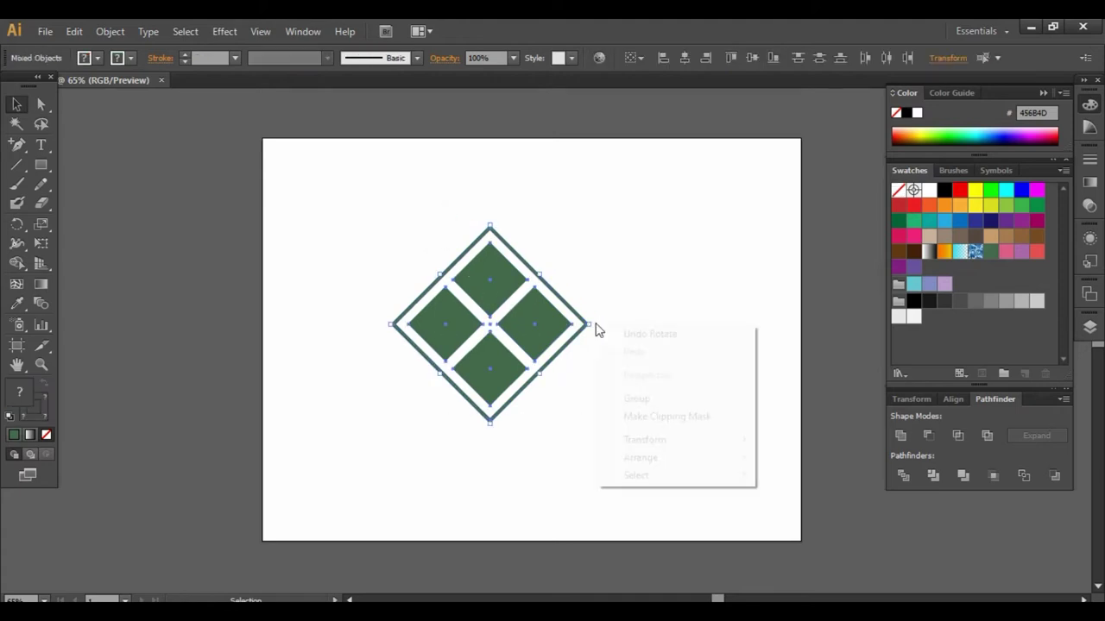
mouse_move(644, 440)
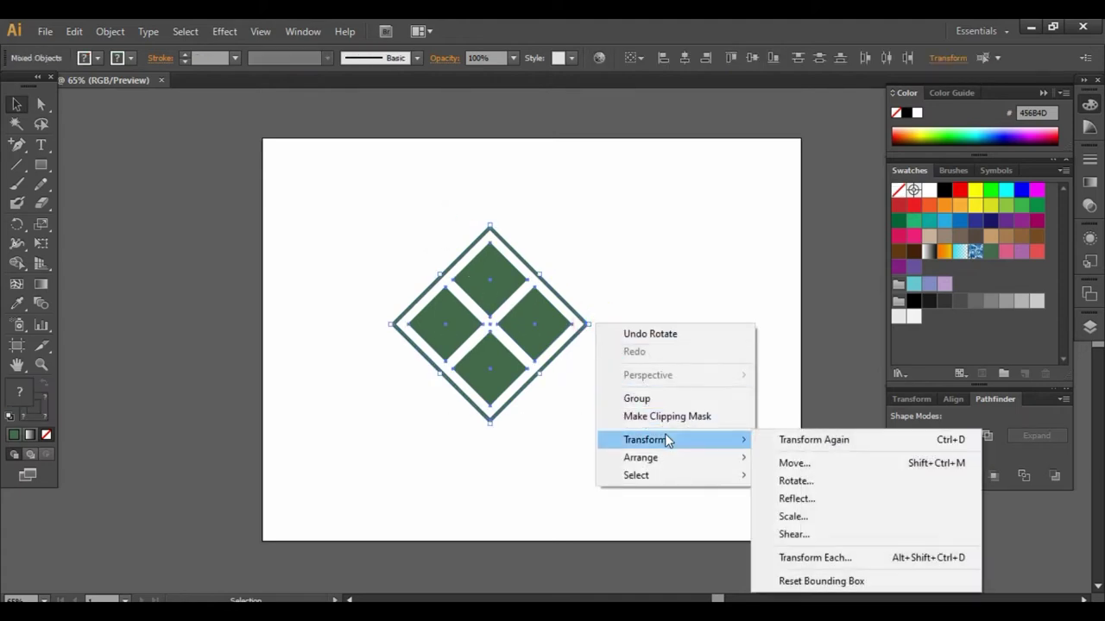
click(815, 517)
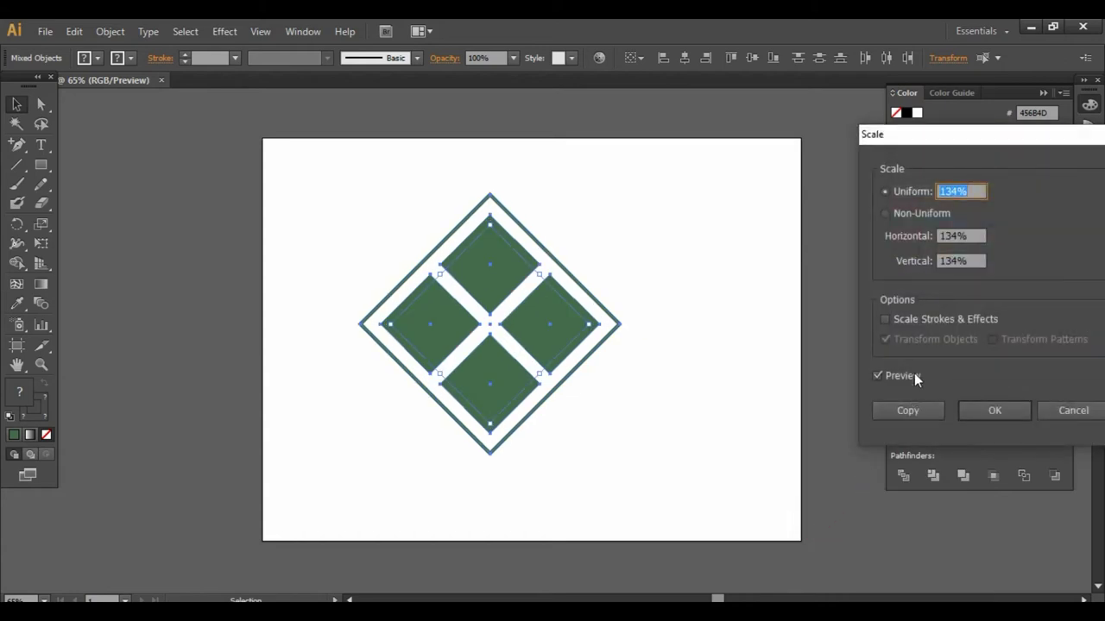
click(979, 260)
key(Down)
key(Down)
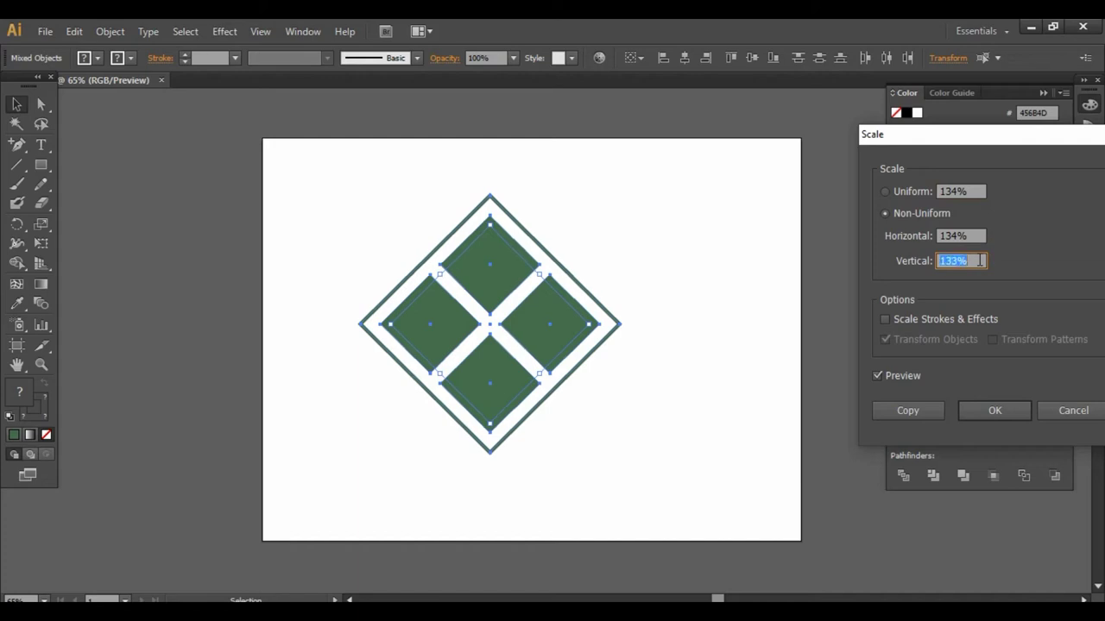
key(Down)
key(Down)
key(Down)
key(Down)
key(Down)
key(Down)
key(Down)
key(Down)
key(Down)
key(Down)
key(Down)
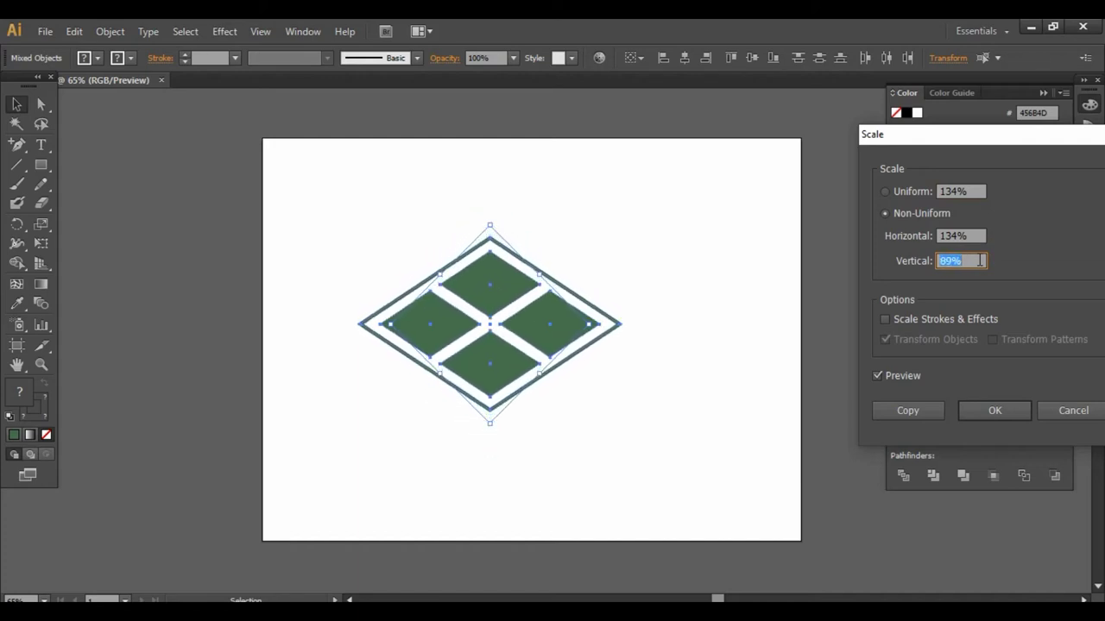
key(Down)
key(Down)
key(Down)
key(Down)
key(Down)
key(Down)
key(Down)
key(Down)
key(Down)
key(Down)
key(Down)
key(Down)
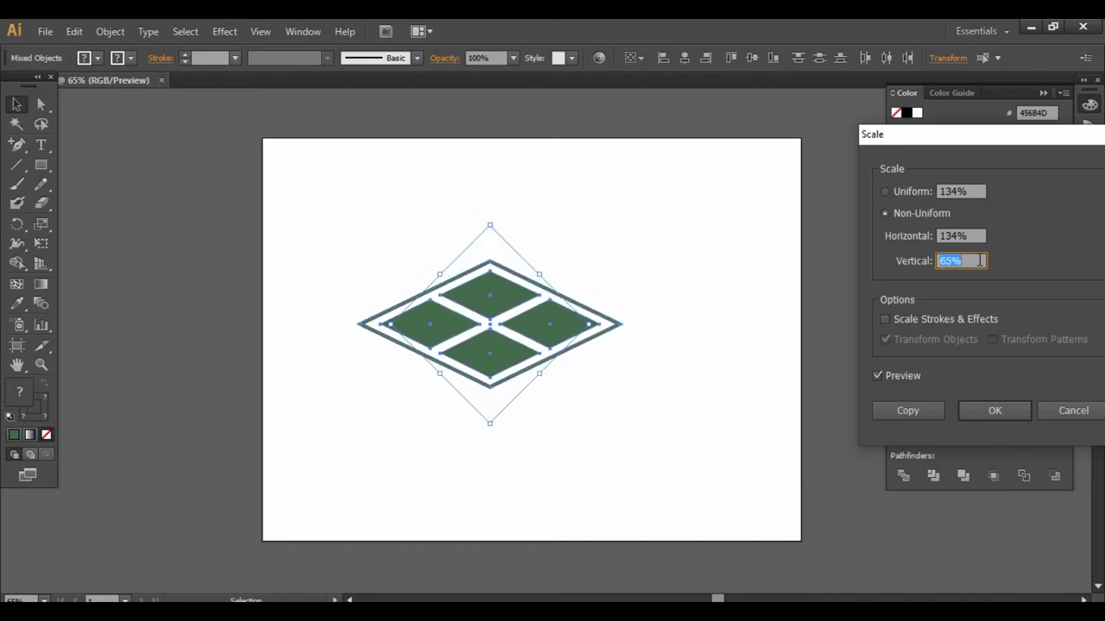
key(Down)
key(Down)
key(Down)
click(970, 236)
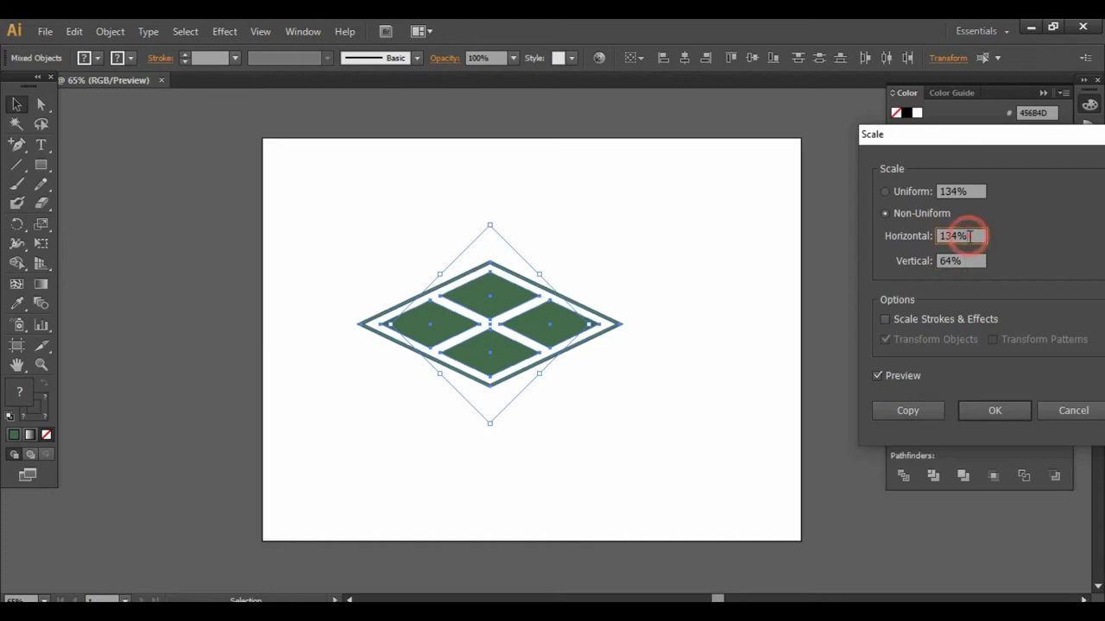
key(Down)
key(Down)
key(Down)
key(Down)
key(Down)
key(Down)
key(Down)
key(Down)
key(Down)
key(Down)
key(Down)
key(Down)
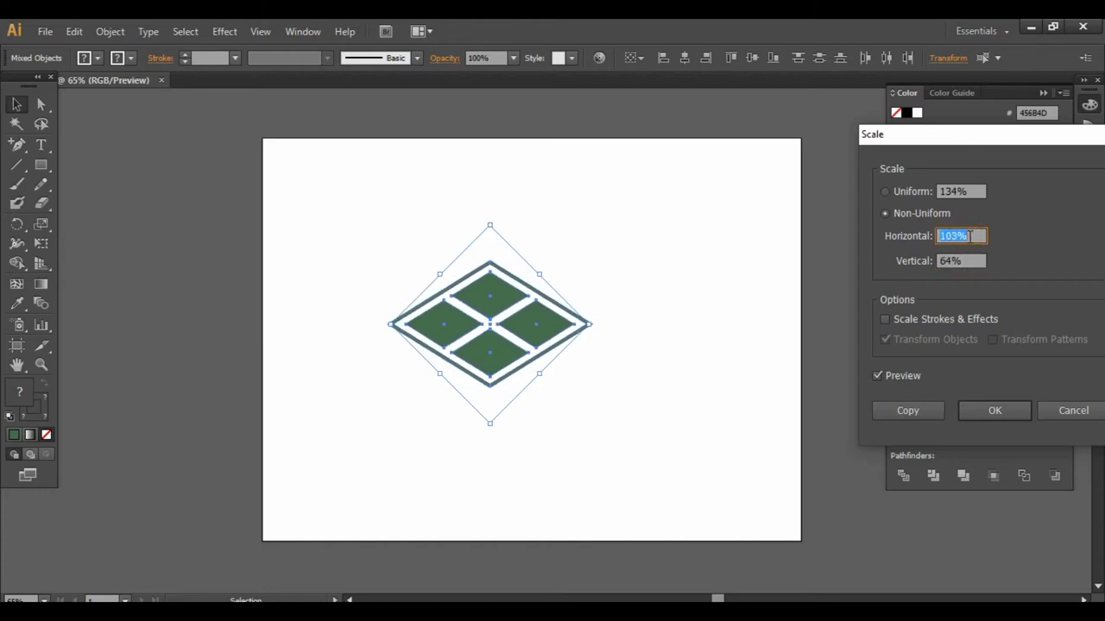
key(Down)
key(Down)
key(Down)
key(Down)
key(Down)
key(Down)
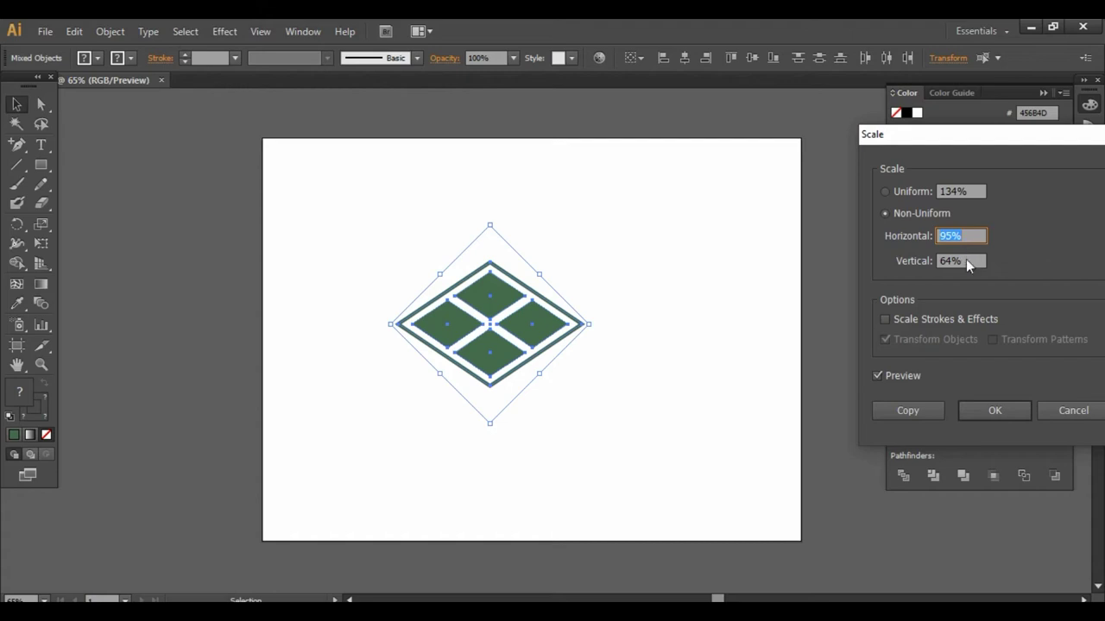
click(967, 261)
key(Down)
key(Down)
key(Down)
key(Down)
key(Down)
key(Down)
key(Down)
key(Down)
key(Down)
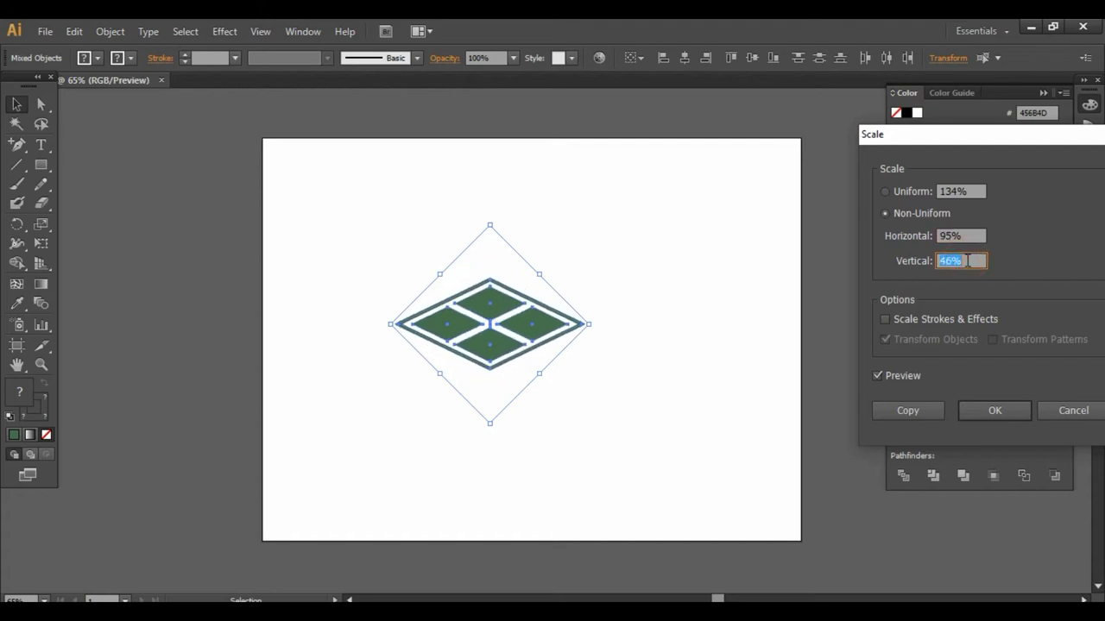
key(Down)
key(Down)
key(Down)
key(Down)
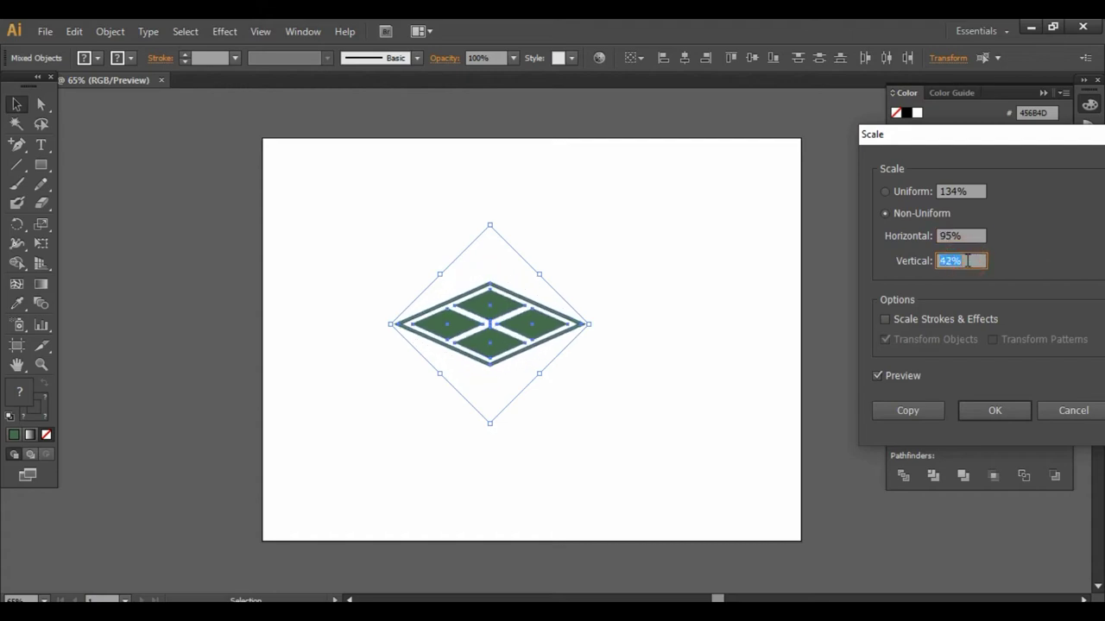
click(997, 409)
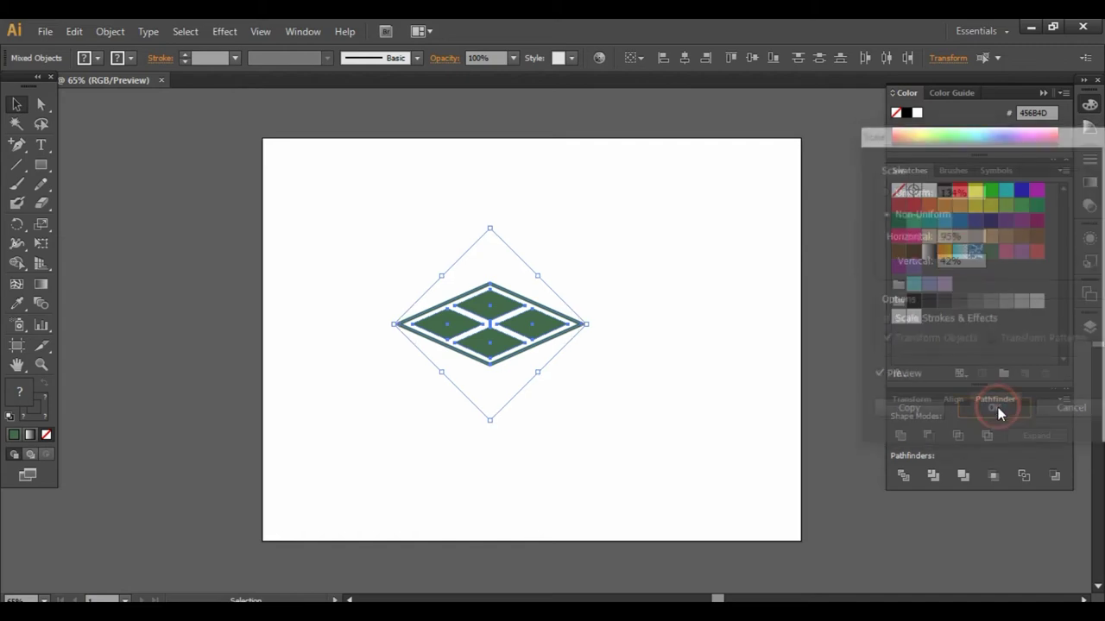
- Reset the flattened diamond's bounding box via Object > Transform
click(647, 390)
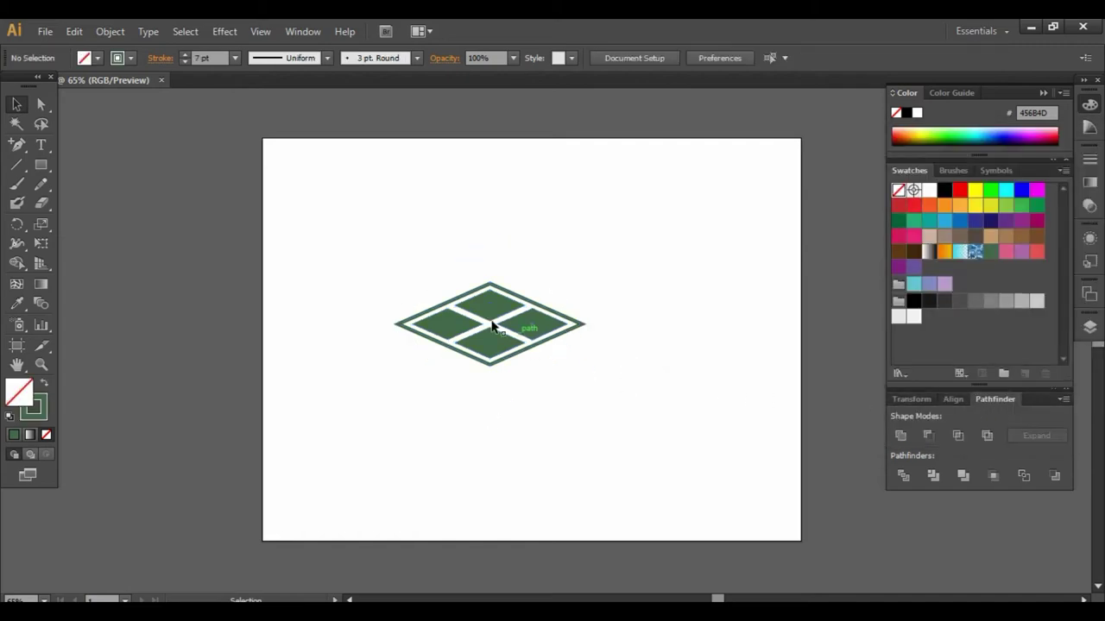
drag(375, 234, 574, 402)
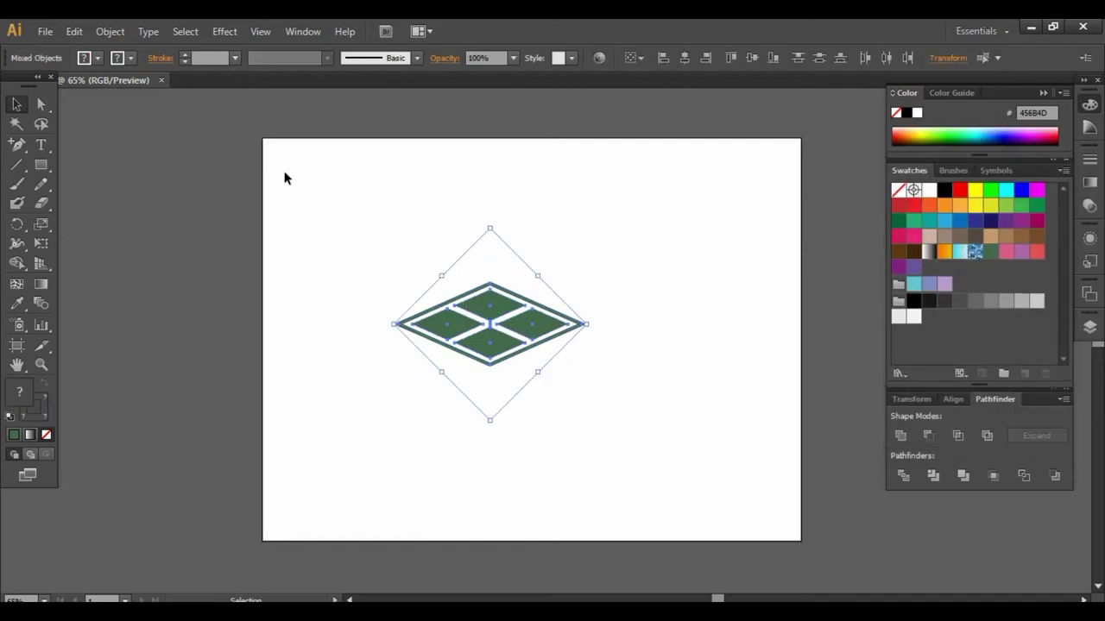
click(116, 32)
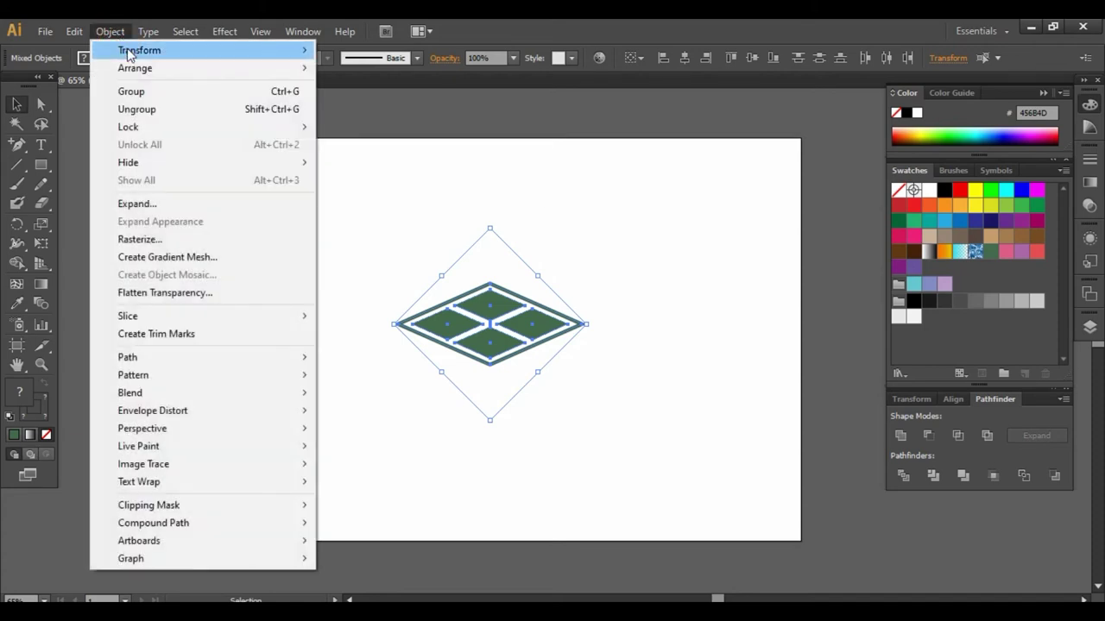
mouse_move(140, 50)
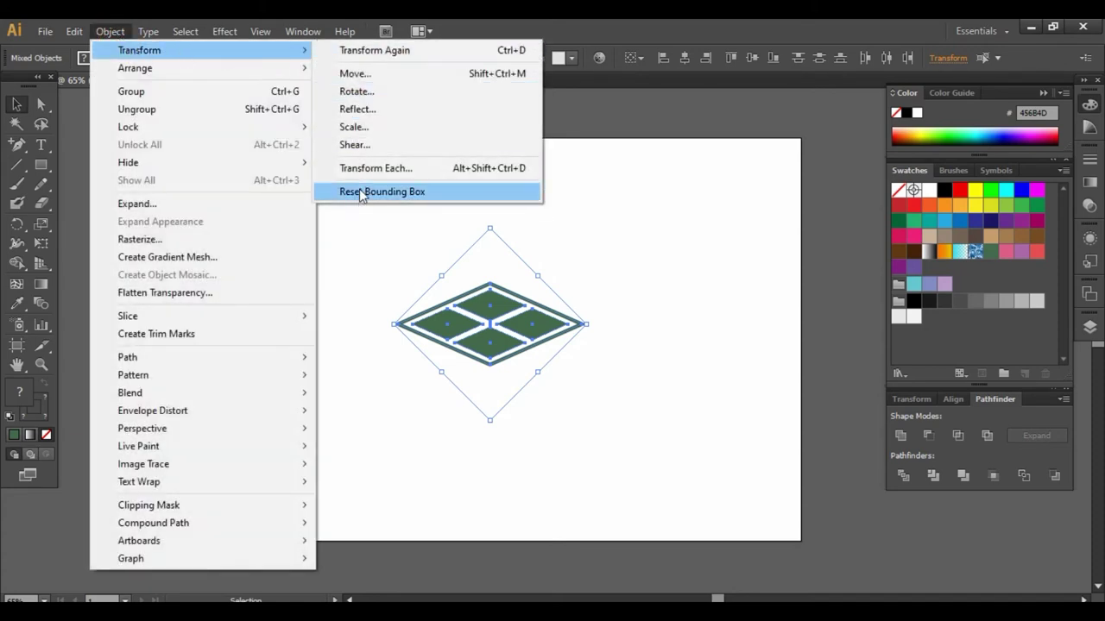
click(361, 191)
- Drag the rhombus into the Swatches panel, then delete it from the artboard
click(410, 229)
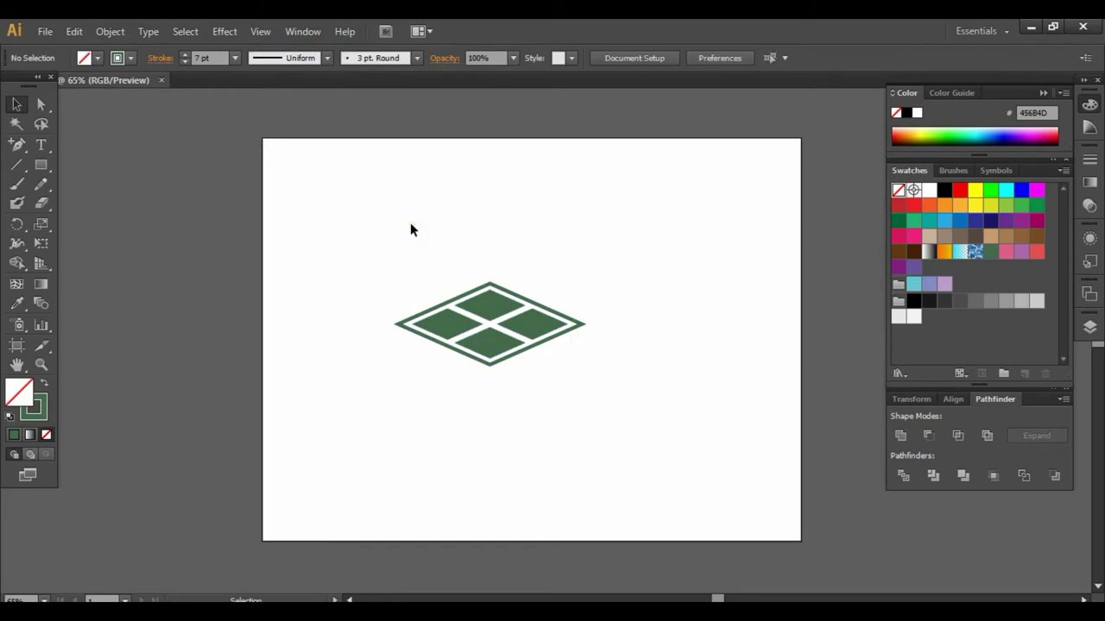
drag(410, 226, 570, 411)
mouse_move(513, 332)
mouse_down()
mouse_move(728, 335)
mouse_move(933, 265)
mouse_up()
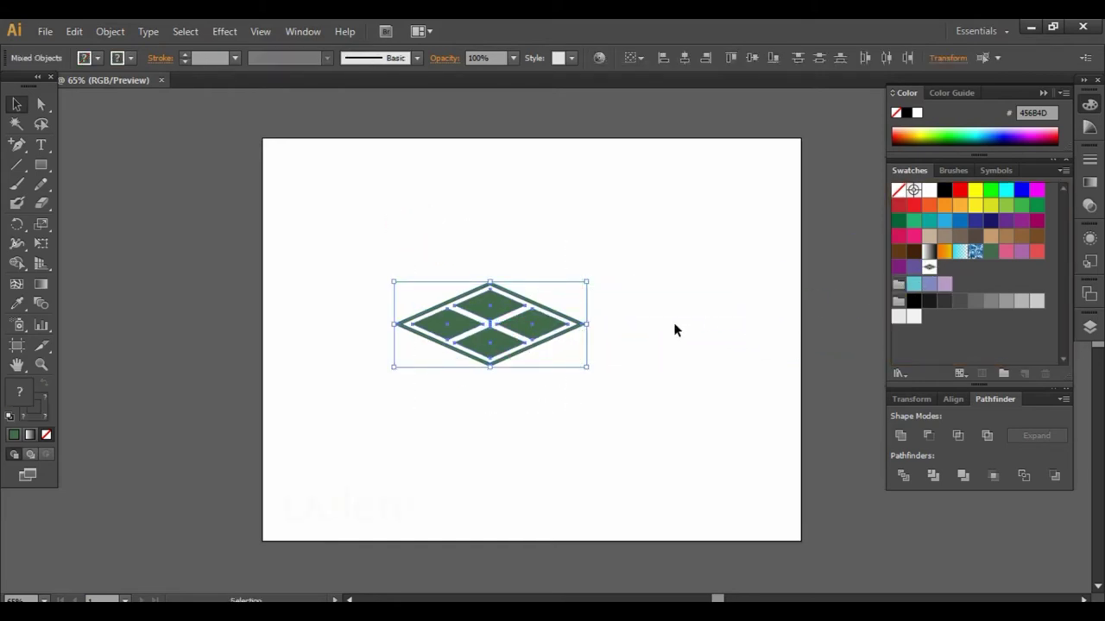
key(Delete)
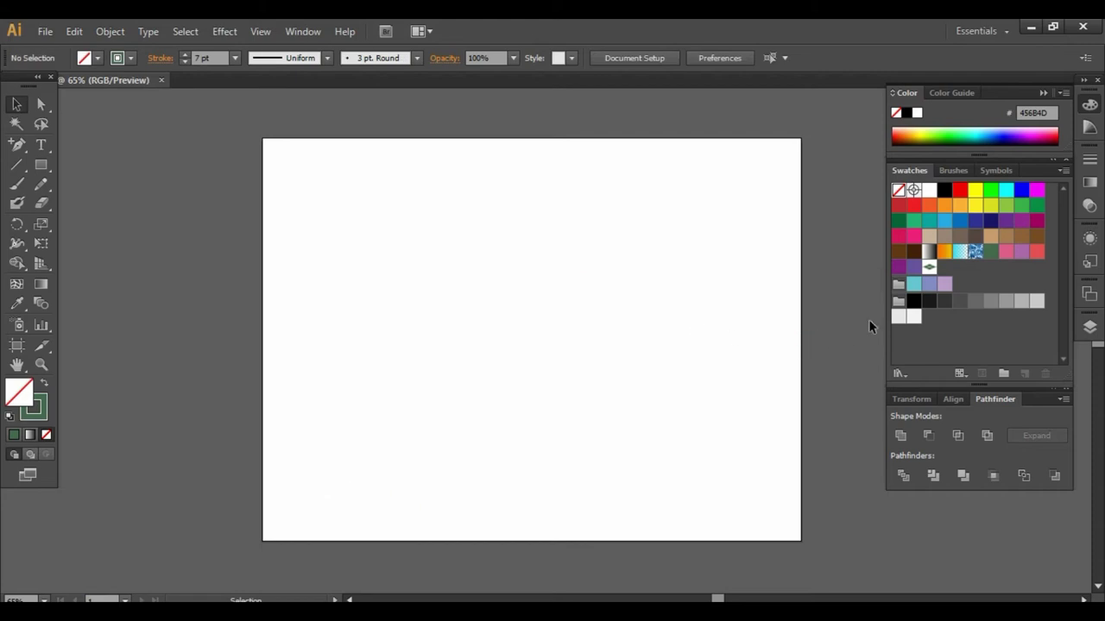
- Edit the pattern swatch with Brick by Row tiling and reduce the tile height from 154 px
double_click(928, 267)
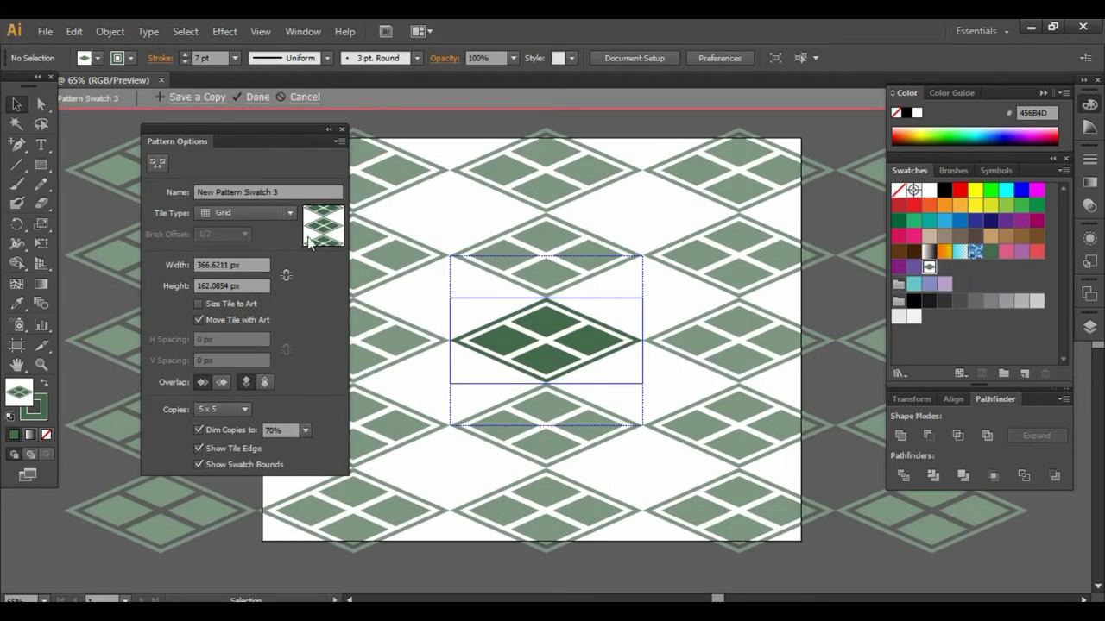
click(289, 215)
key(Escape)
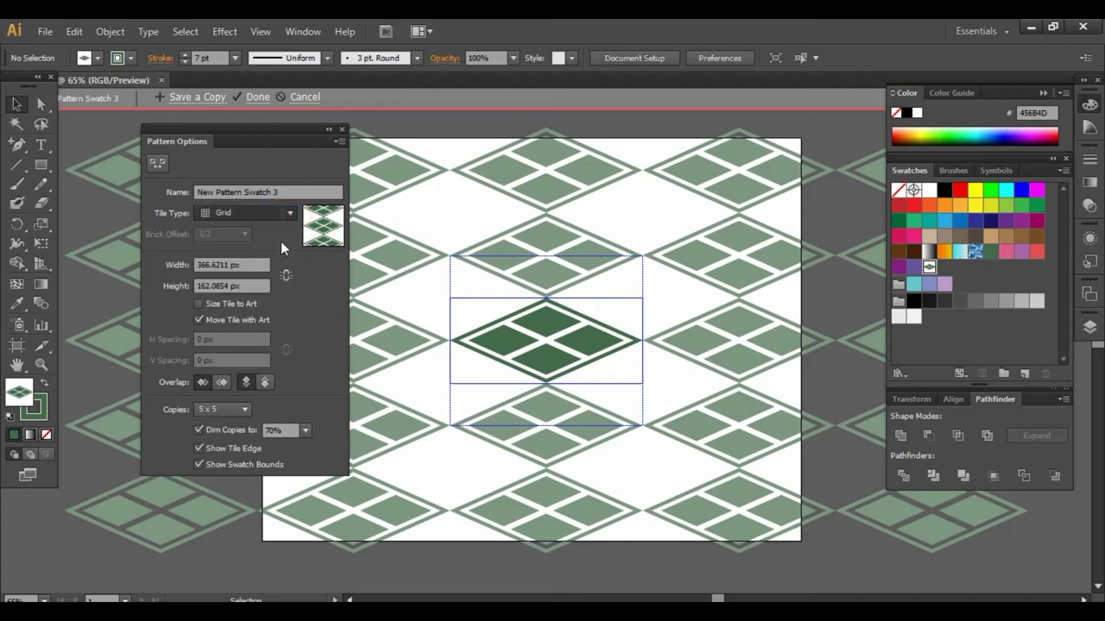
double_click(245, 285)
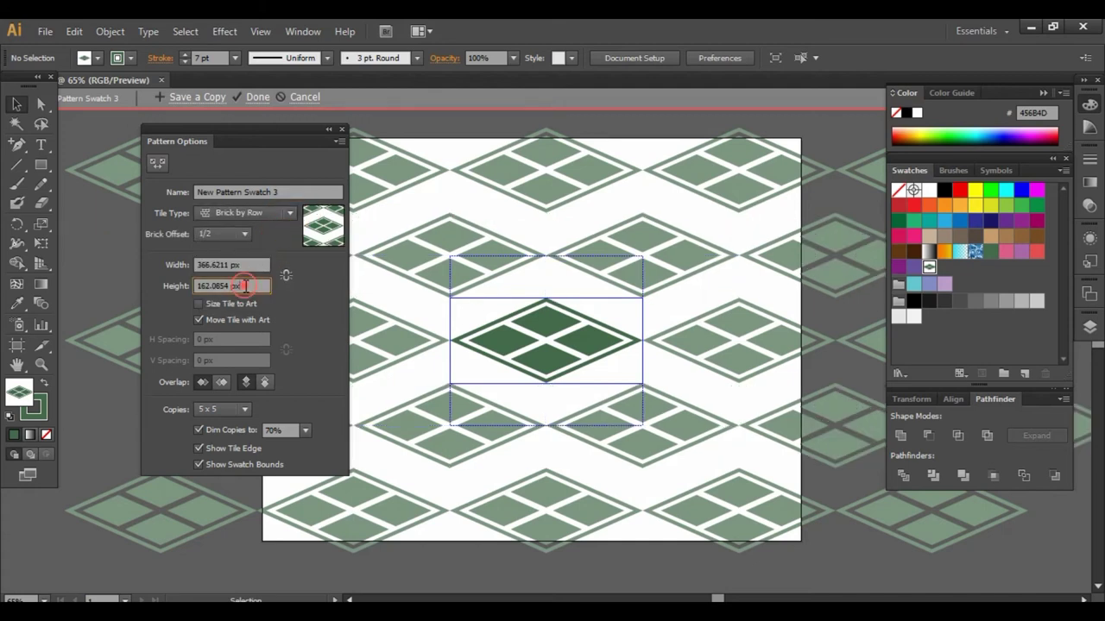
text(154)
key(Return)
key(Down)
key(Down)
key(Down)
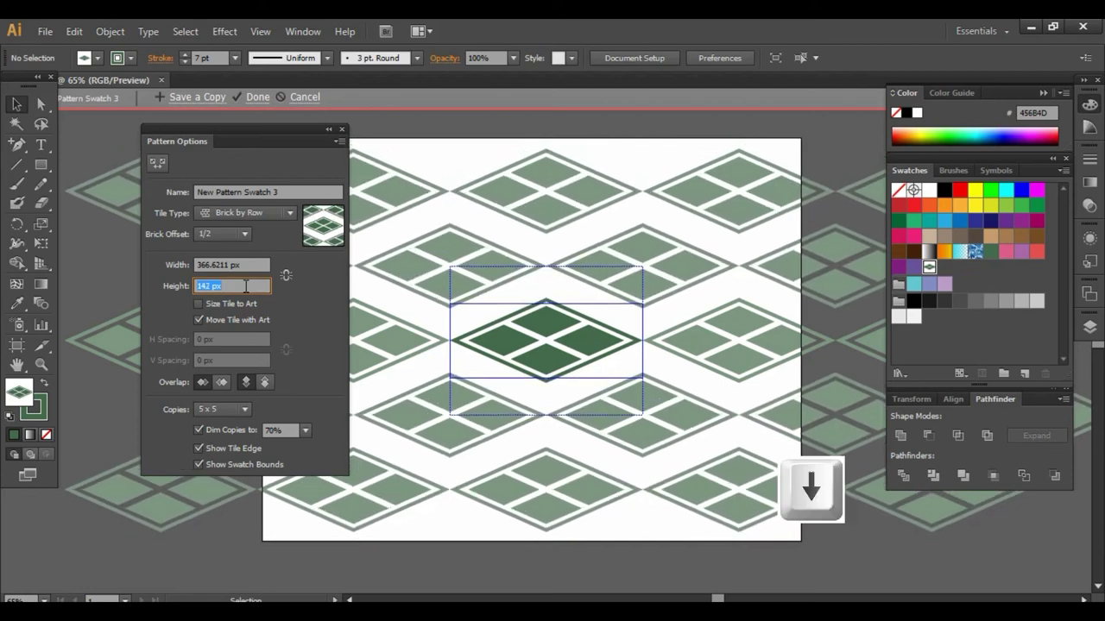
key(Down)
key(Down)
key(Down)
key(Down)
key(Down)
key(Down)
key(Down)
key(Down)
key(Down)
key(Down)
key(Down)
key(Down)
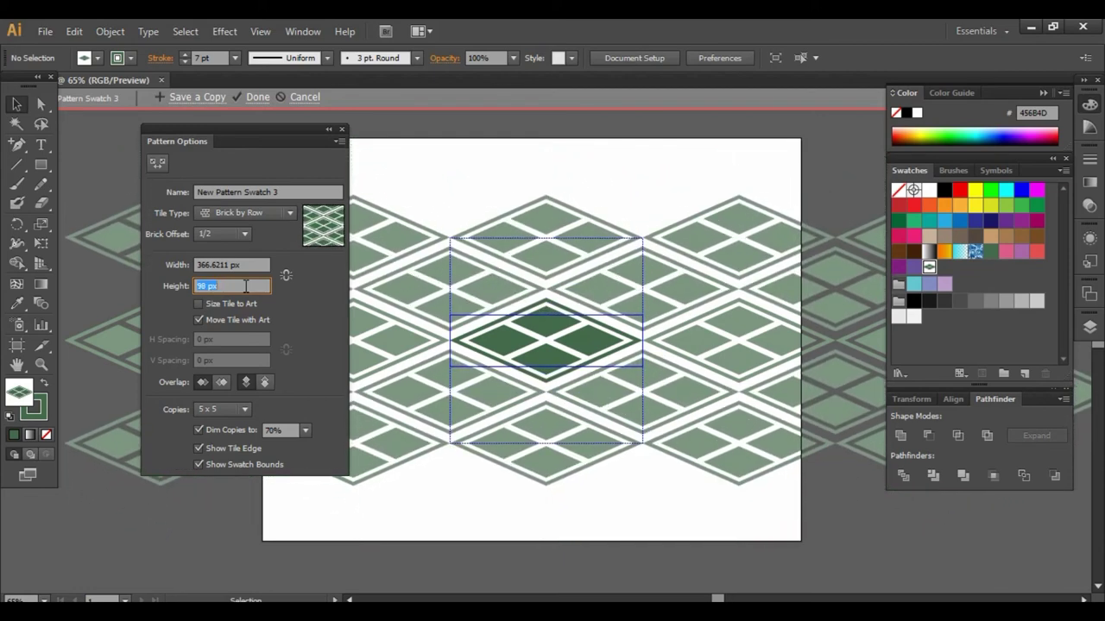
key(Down)
key(Down)
key(Down)
key(Down)
key(Down)
key(Down)
key(Down)
key(Down)
key(Down)
key(Down)
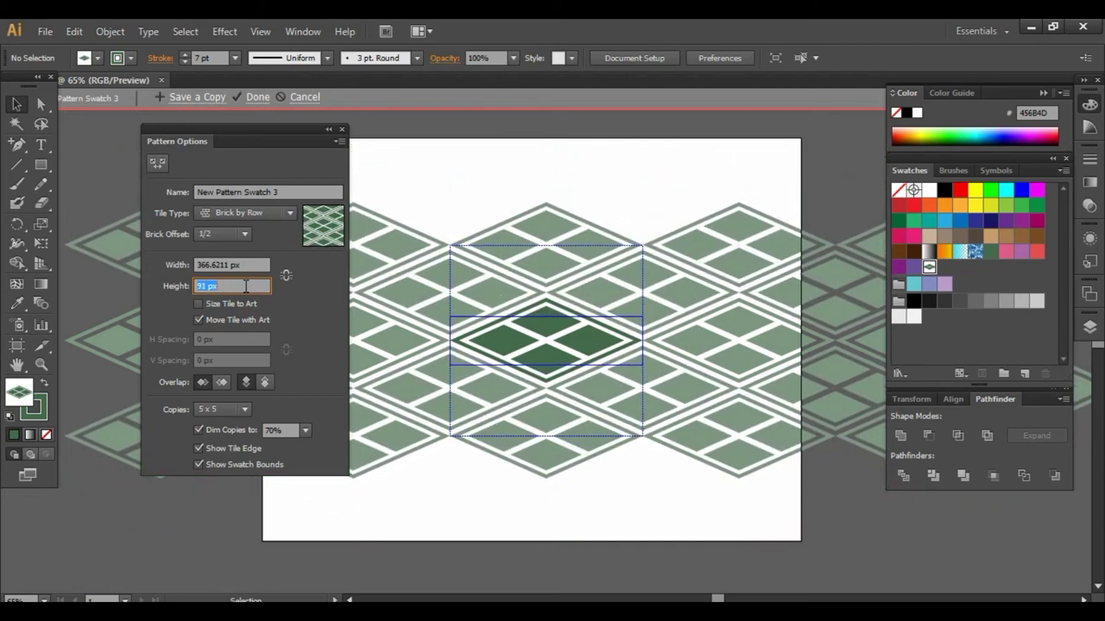
- Set the tile to 377 px wide and about 85 px high, then save the pattern
click(250, 265)
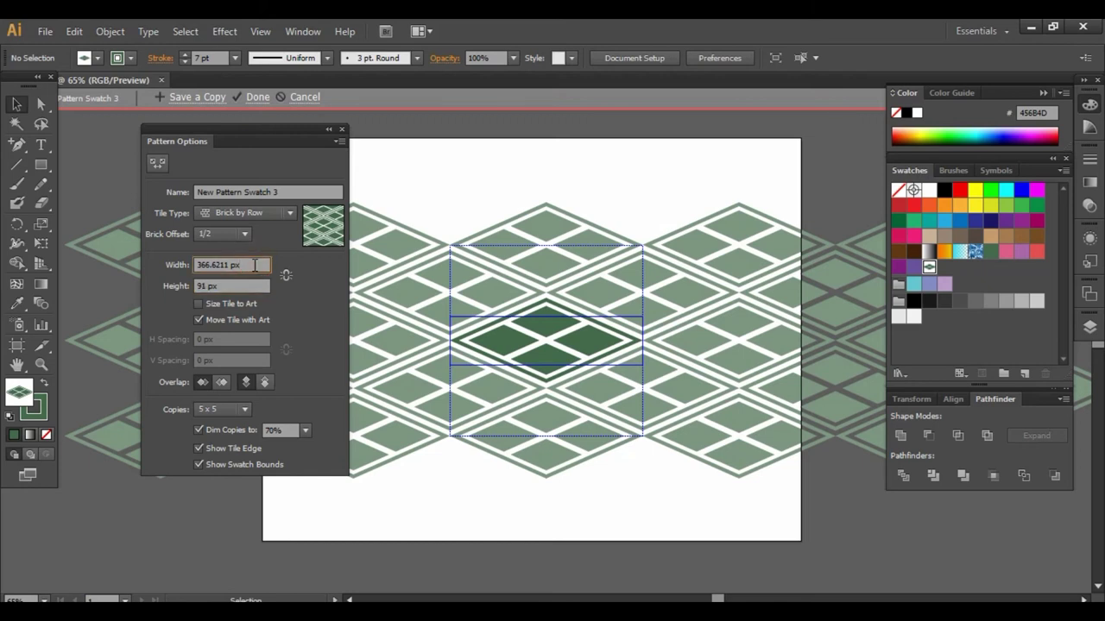
text(367)
key(Return)
key(shift+Up)
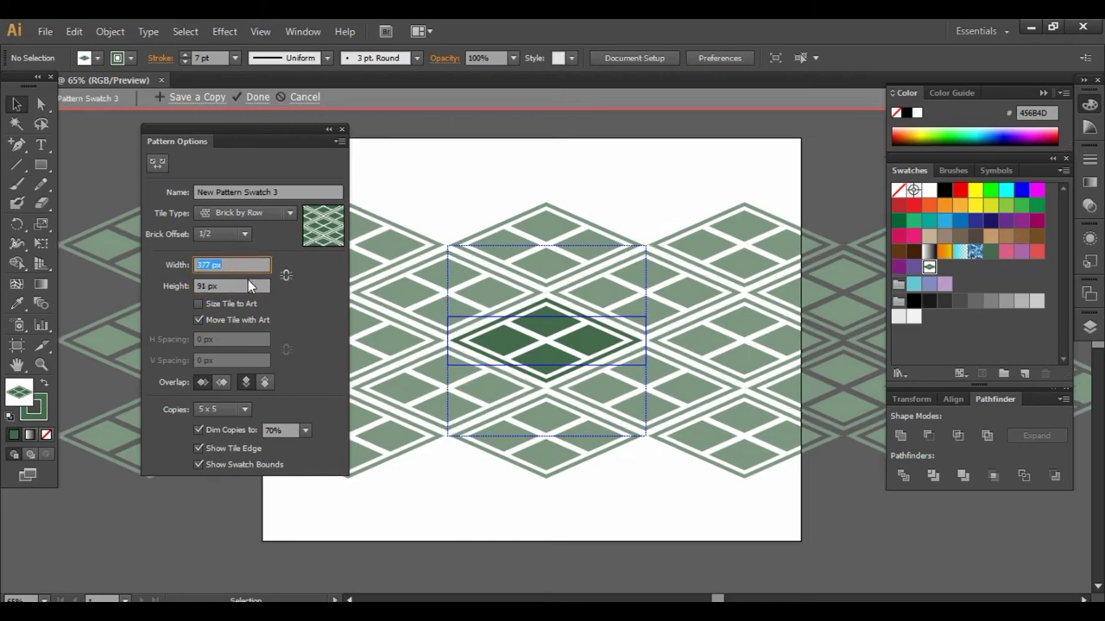
click(237, 284)
key(Down)
key(Down)
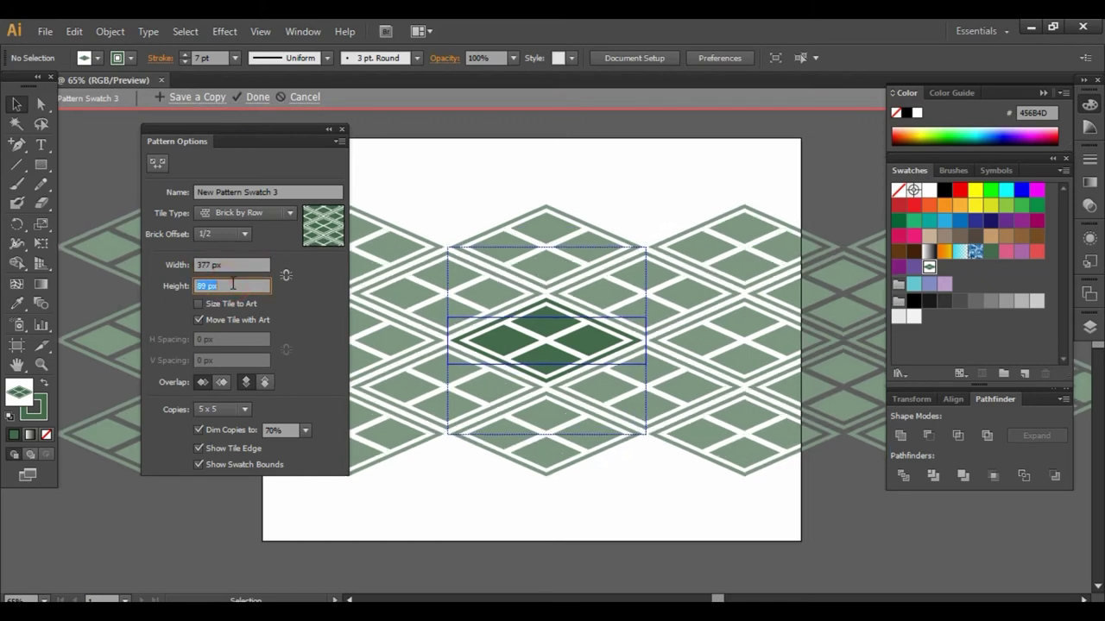
key(Down)
key(Down)
key(Down)
key(Down)
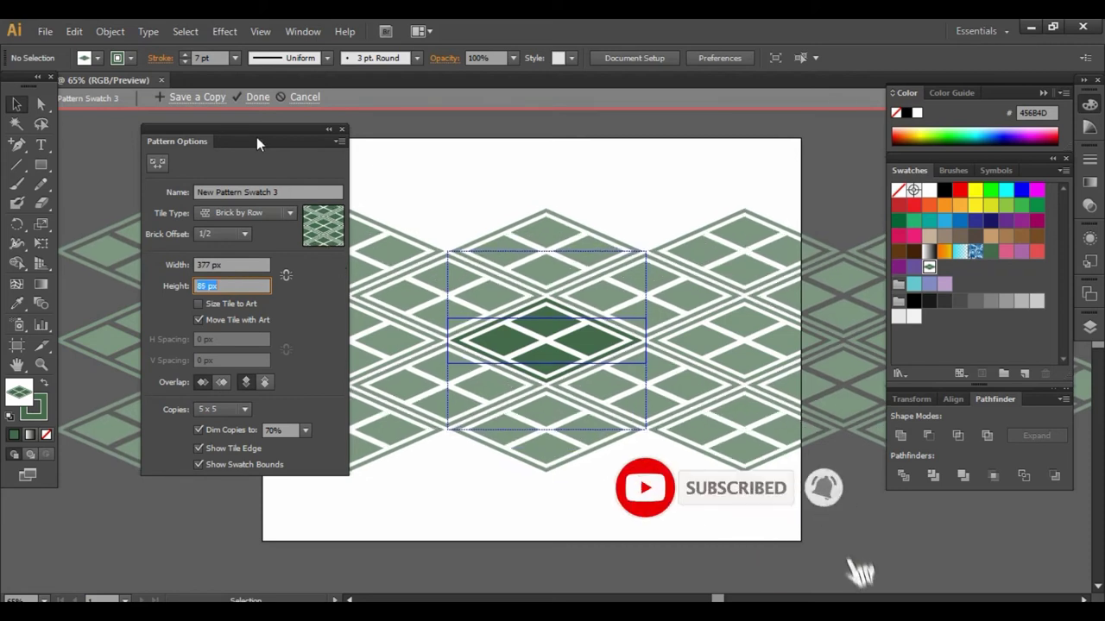
click(256, 102)
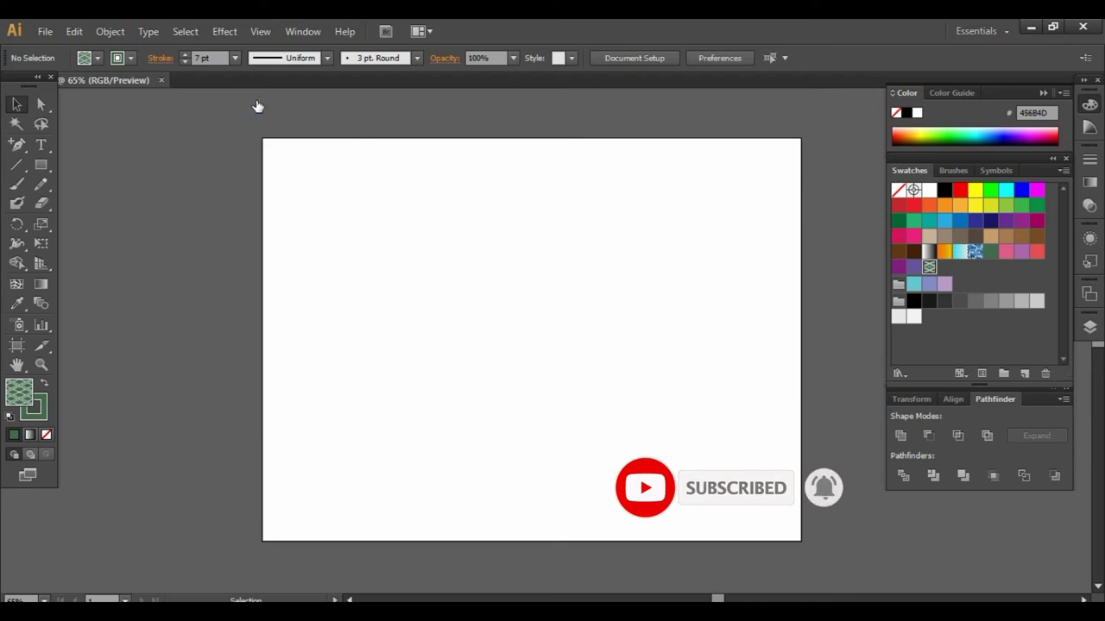
- Draw an artboard-sized rectangle with the diamond pattern fill and no stroke
click(42, 164)
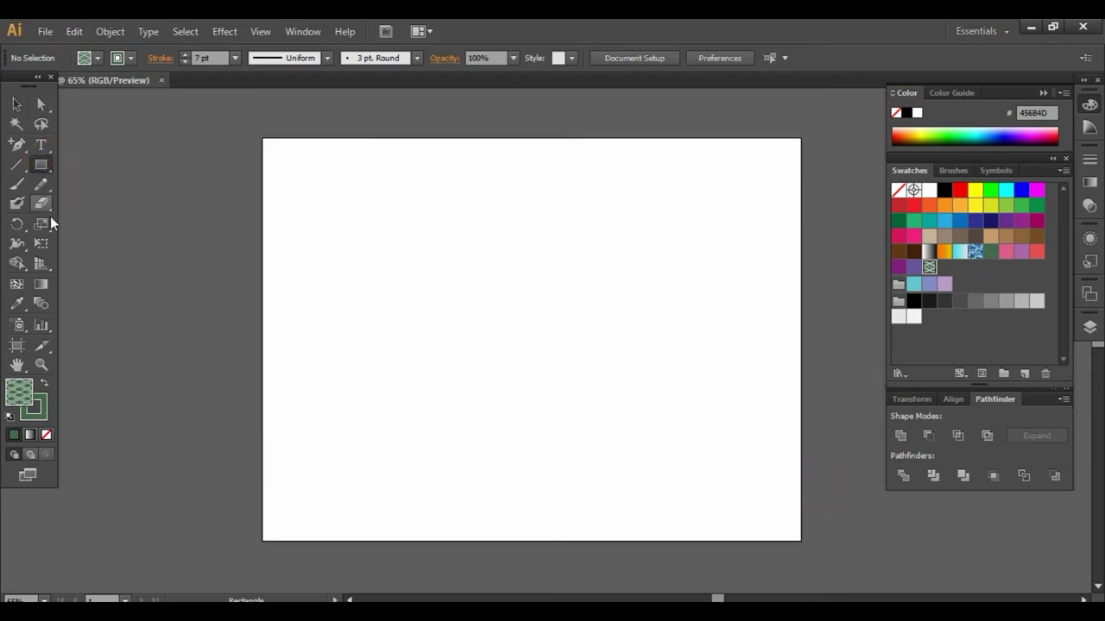
click(43, 408)
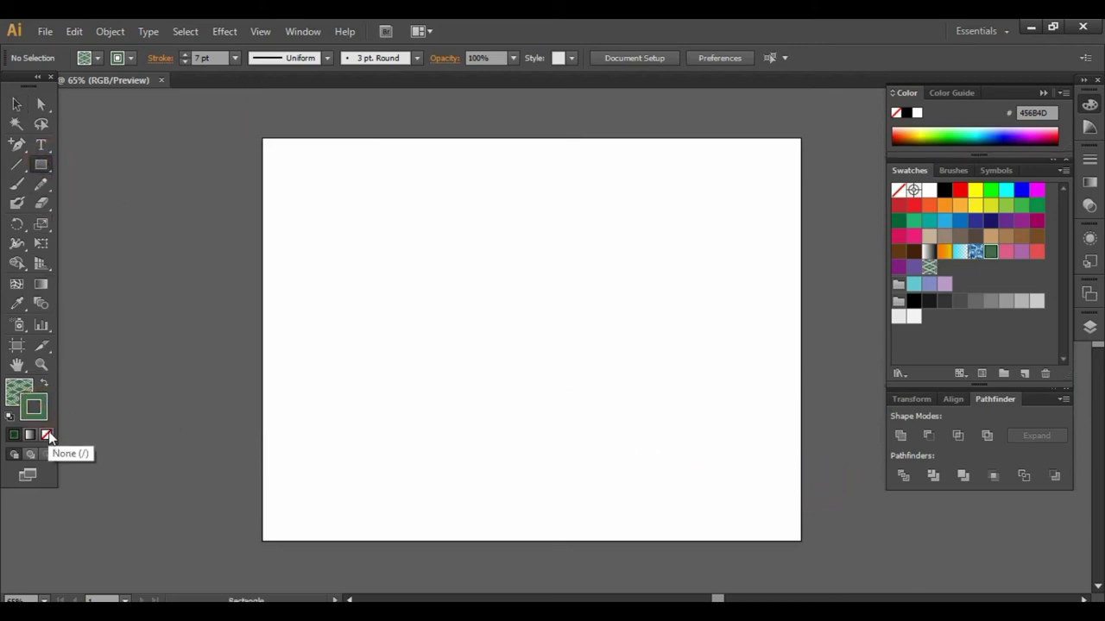
click(46, 434)
click(19, 392)
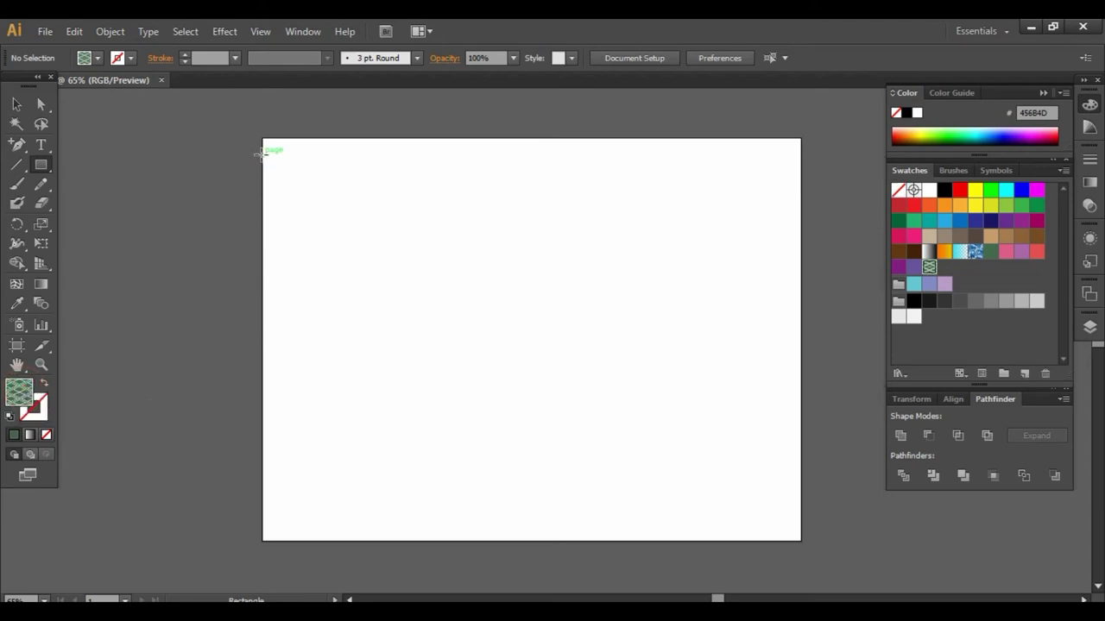
drag(262, 139, 800, 539)
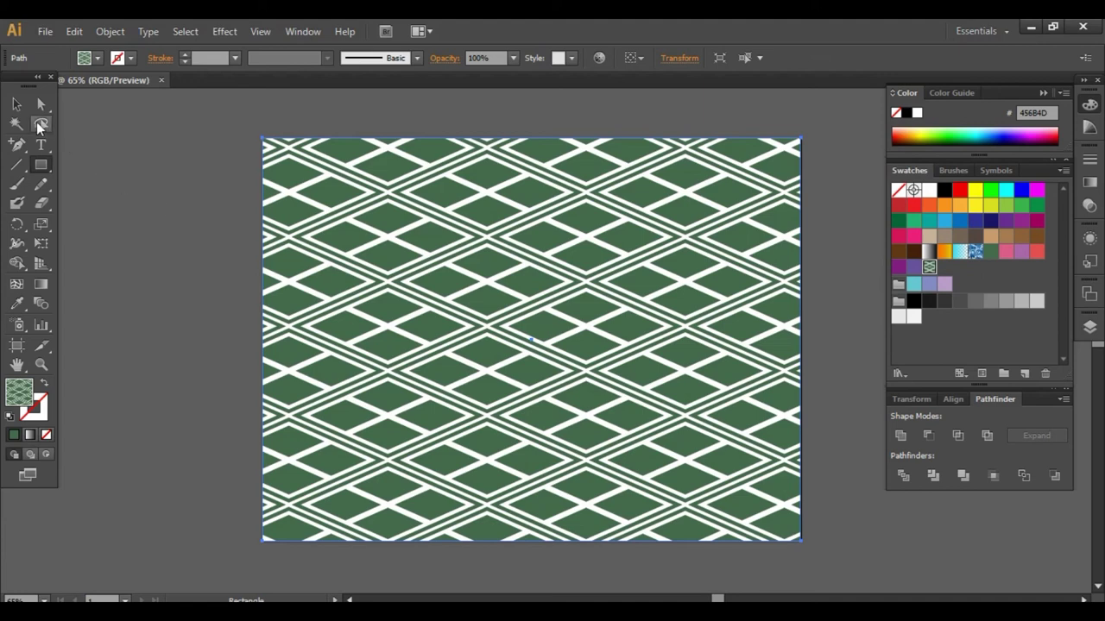
key(v)
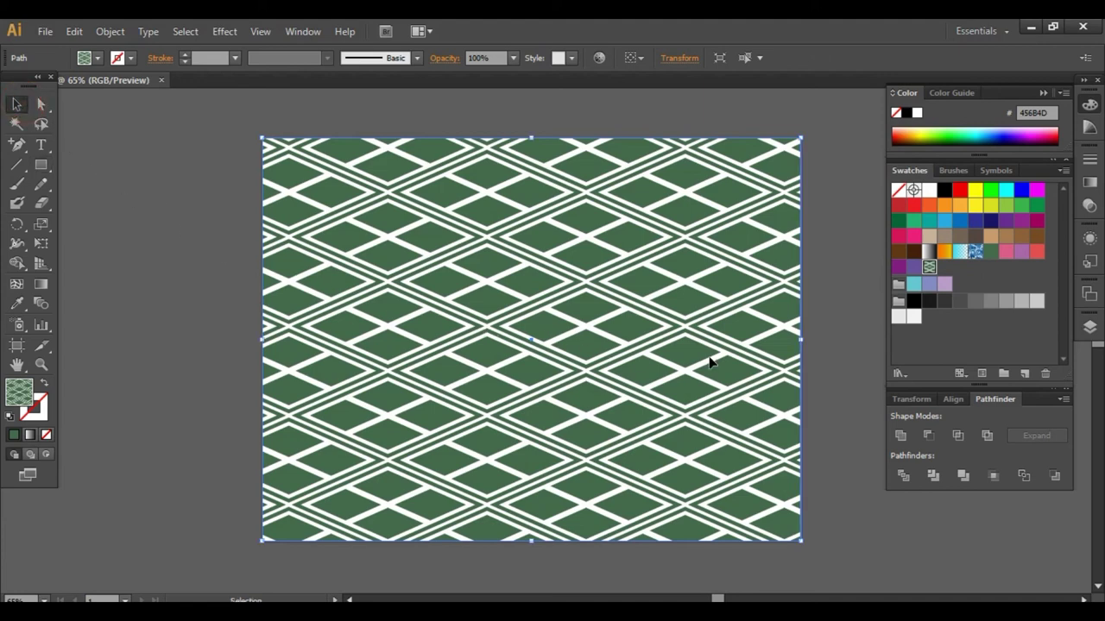
- In the pattern editor, fill the centre diamond group dark purple
double_click(928, 267)
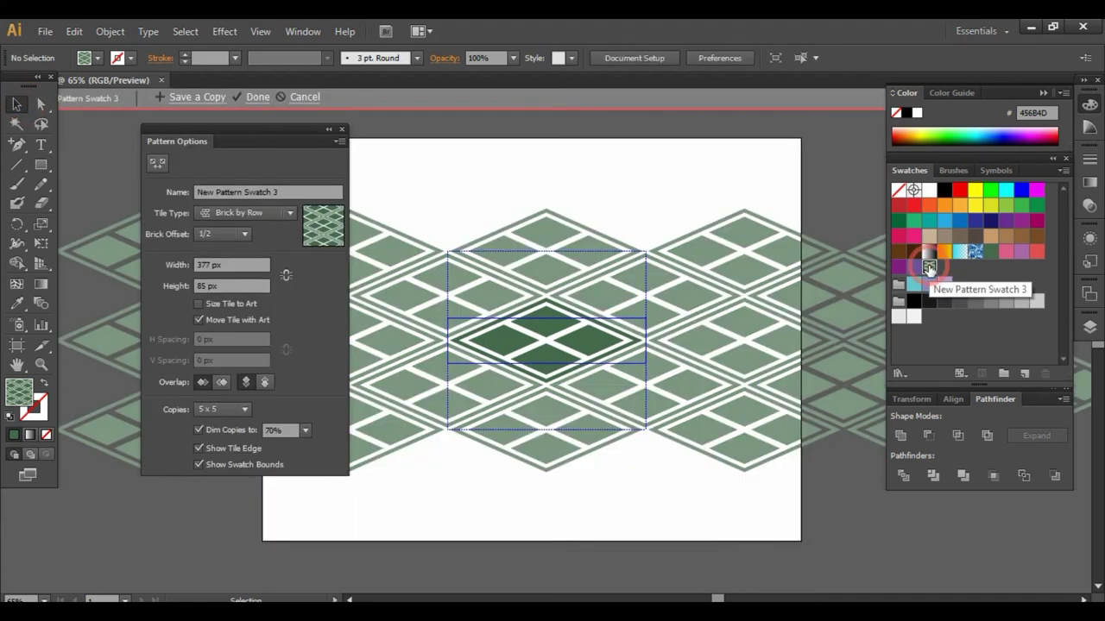
click(542, 340)
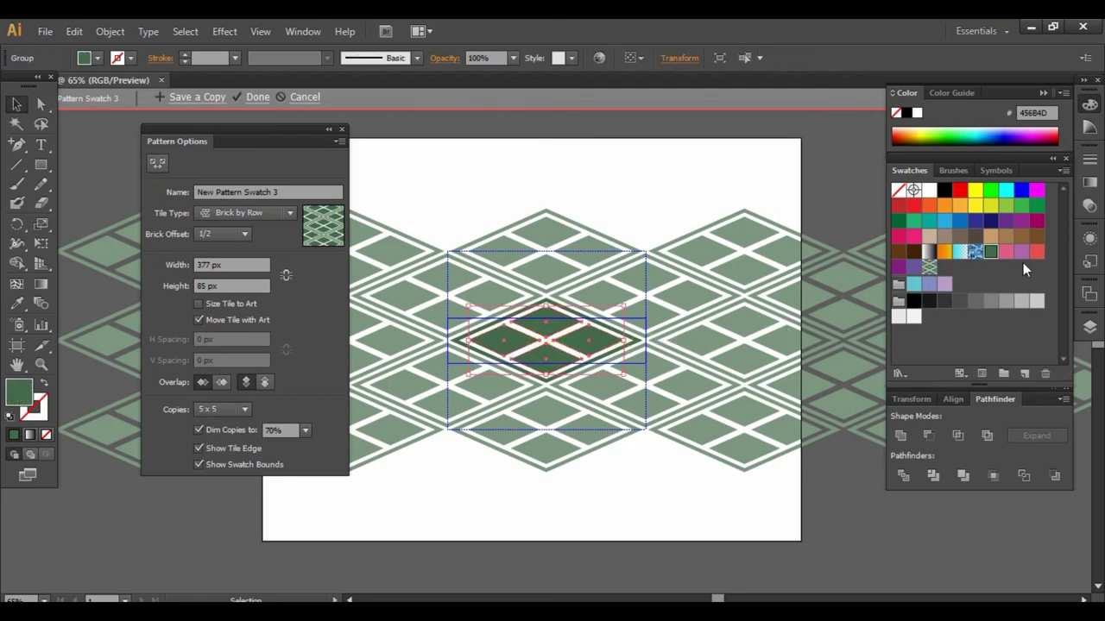
click(1021, 252)
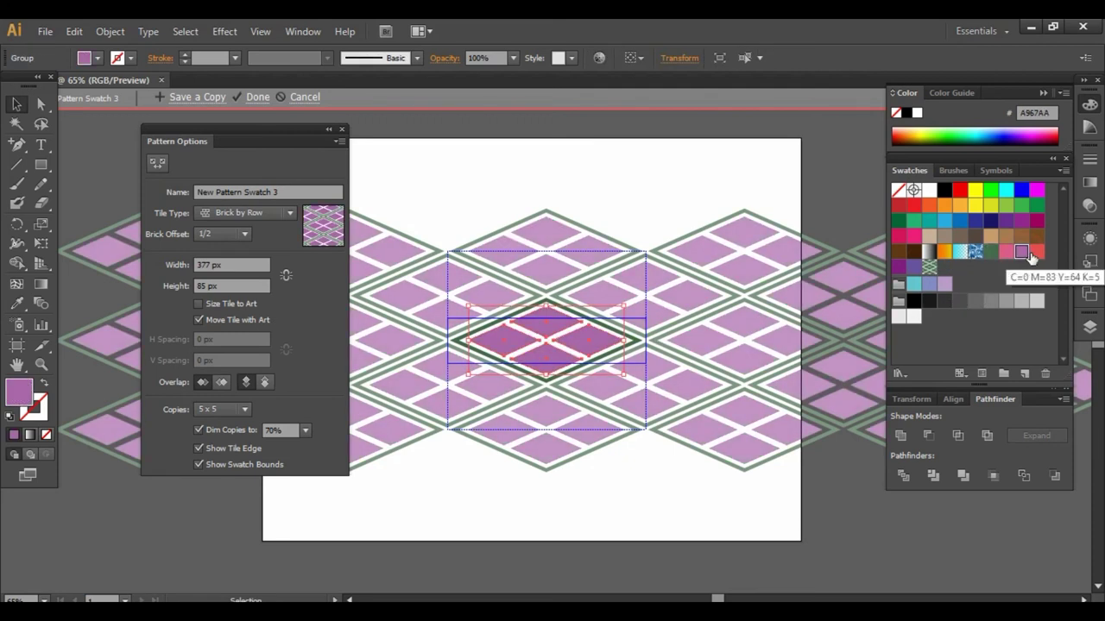
click(1035, 252)
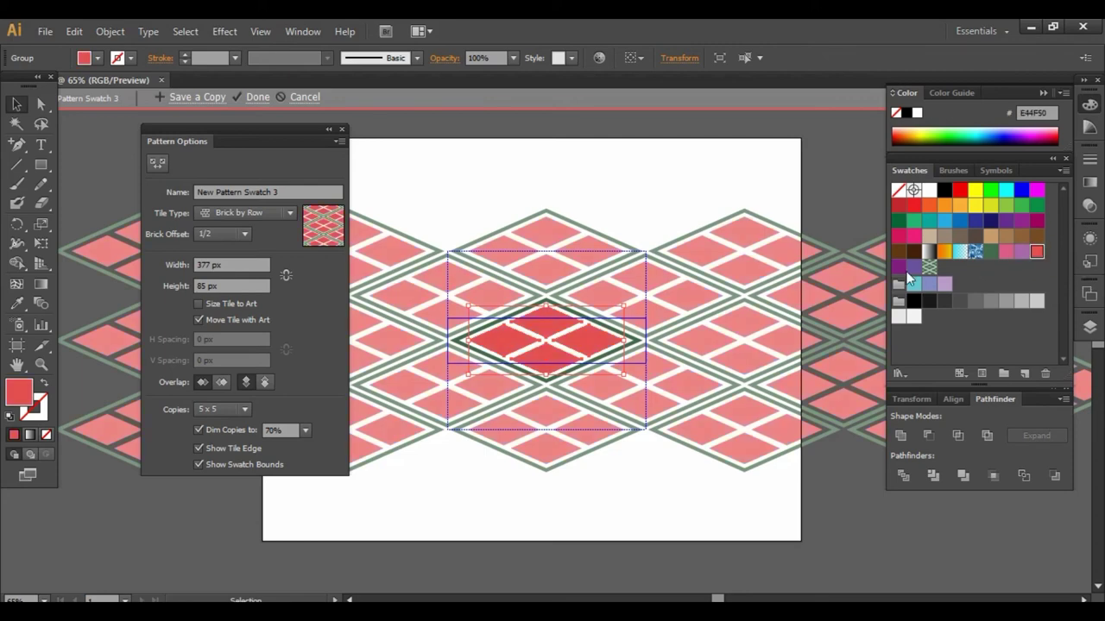
click(897, 268)
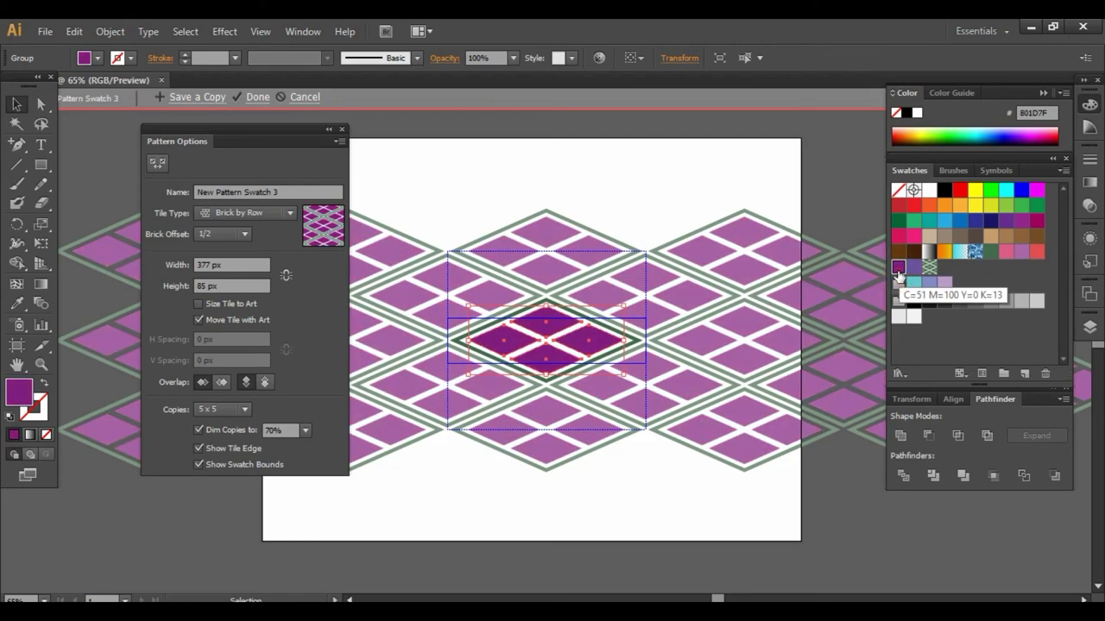
click(913, 268)
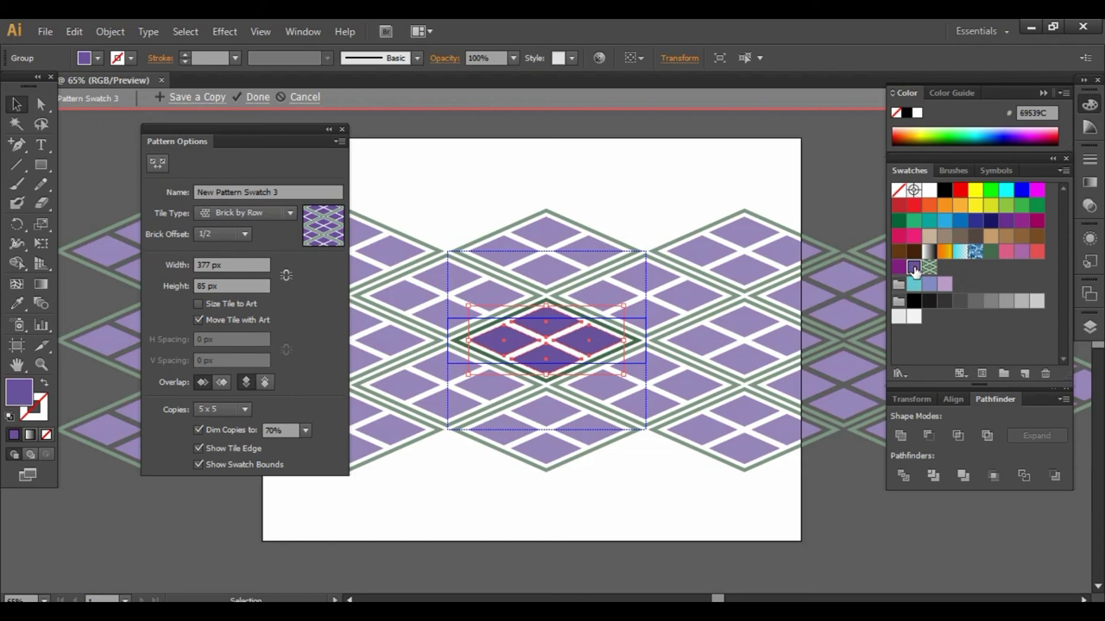
click(899, 268)
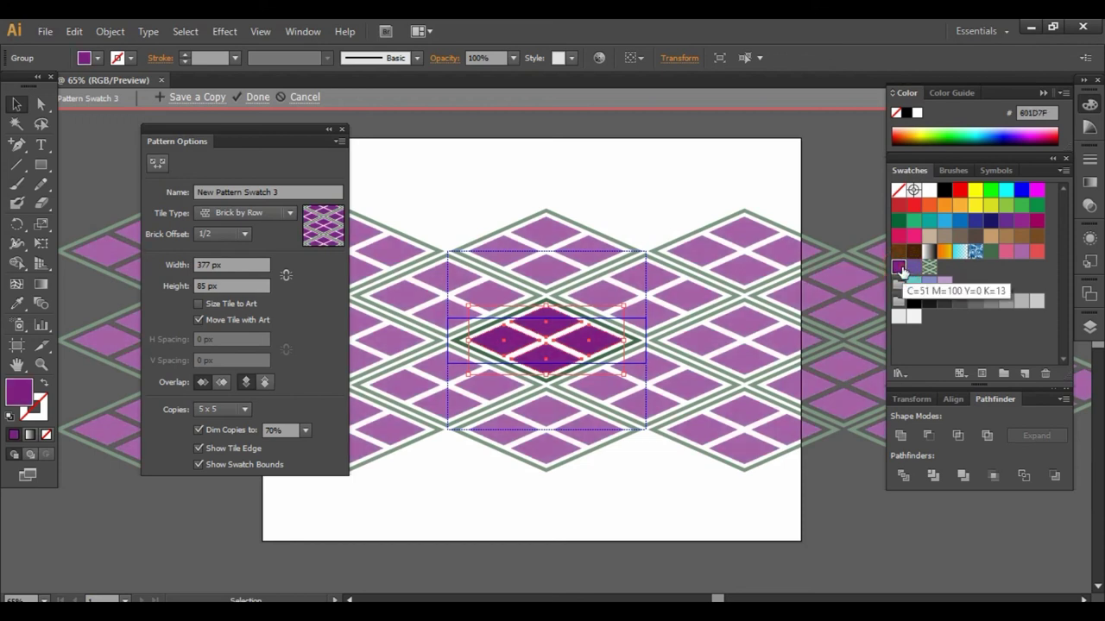
- Make the diamond outlines purple and save the updated pattern
click(637, 345)
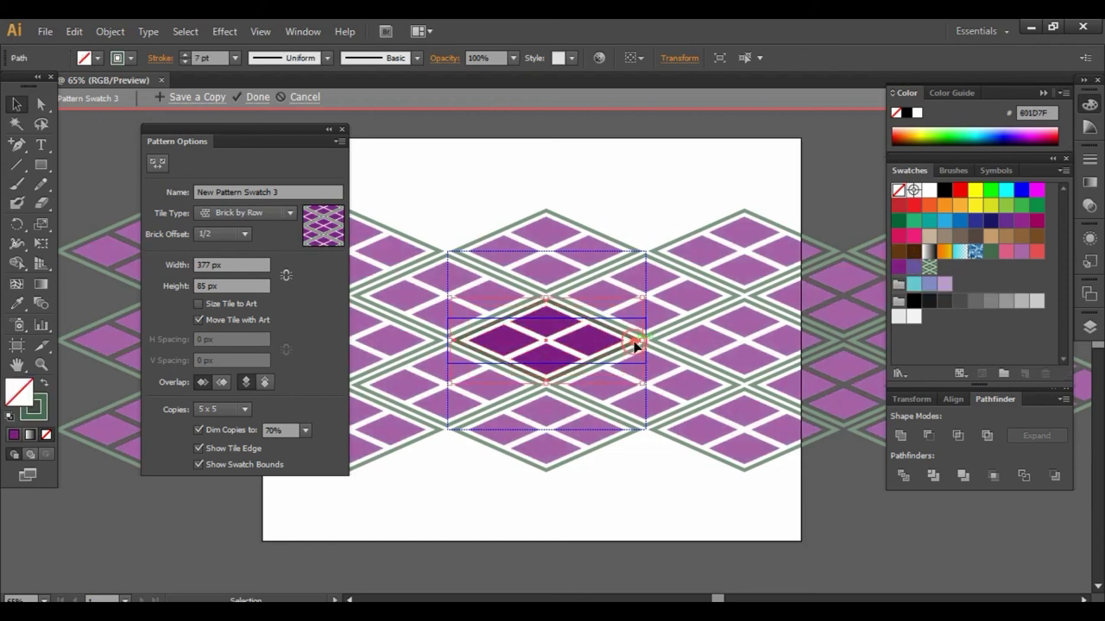
click(38, 413)
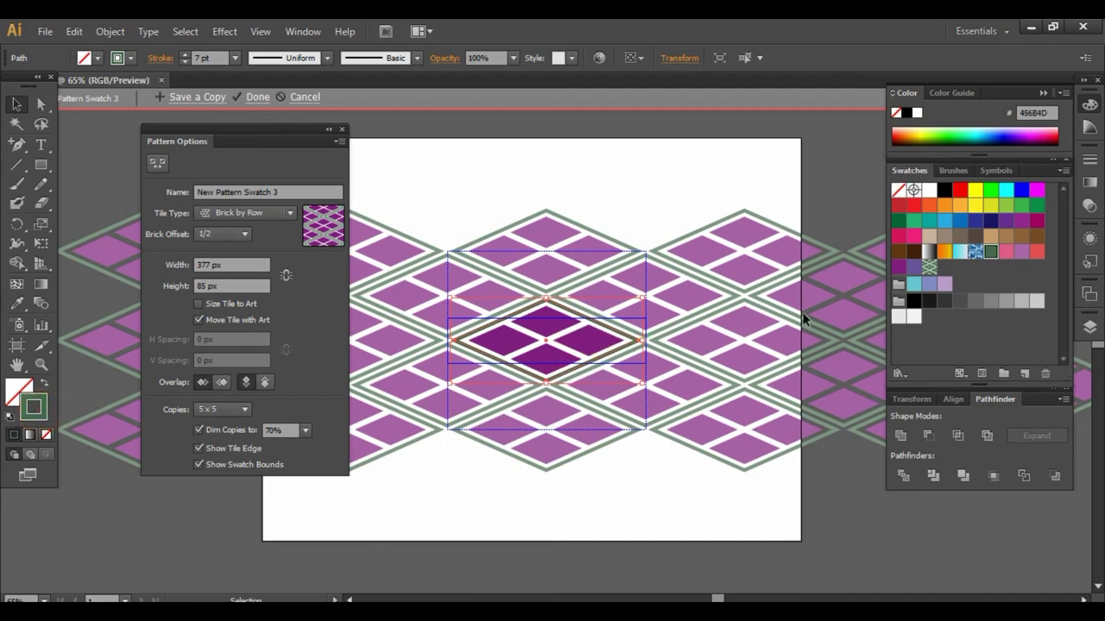
click(899, 266)
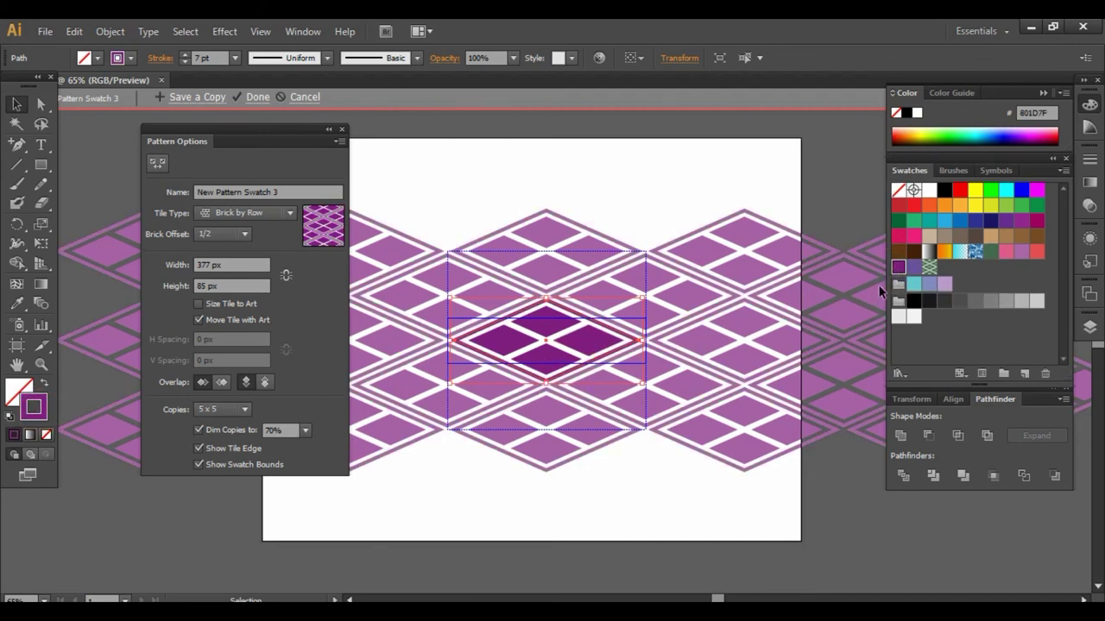
click(700, 397)
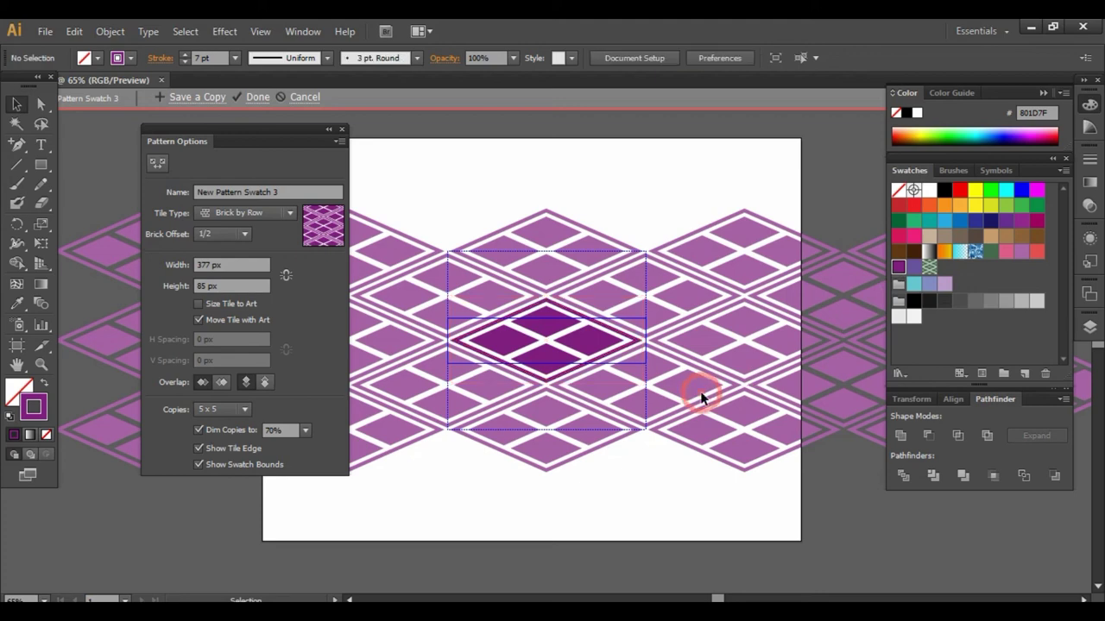
click(257, 98)
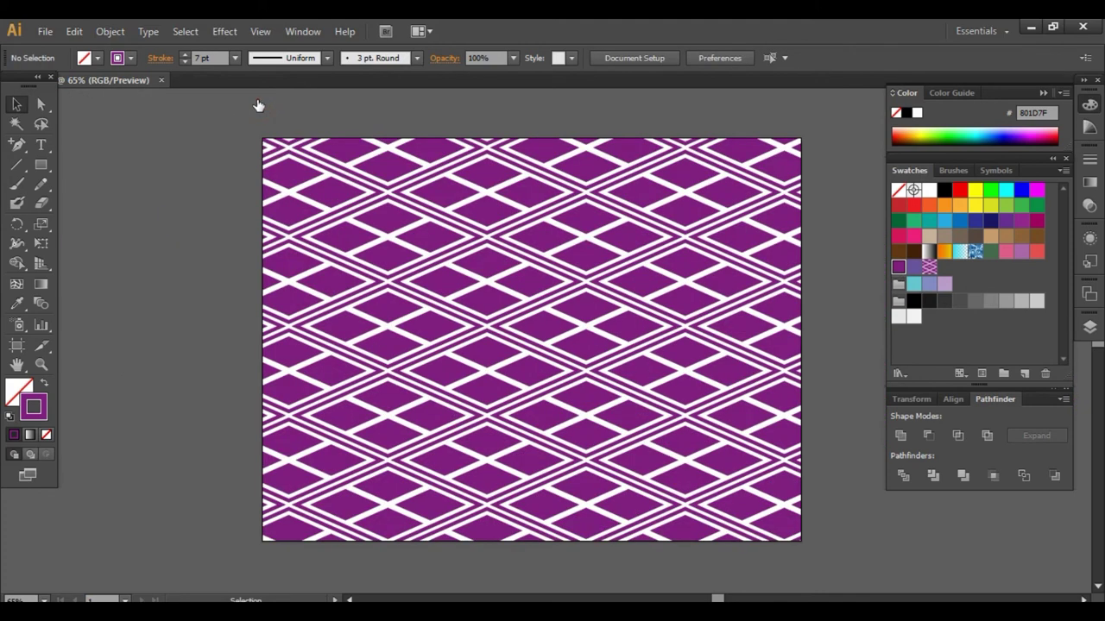
- Scale only the rectangle's pattern fill uniformly to 75% with Transform Patterns
click(664, 332)
right_click(666, 332)
mouse_move(714, 539)
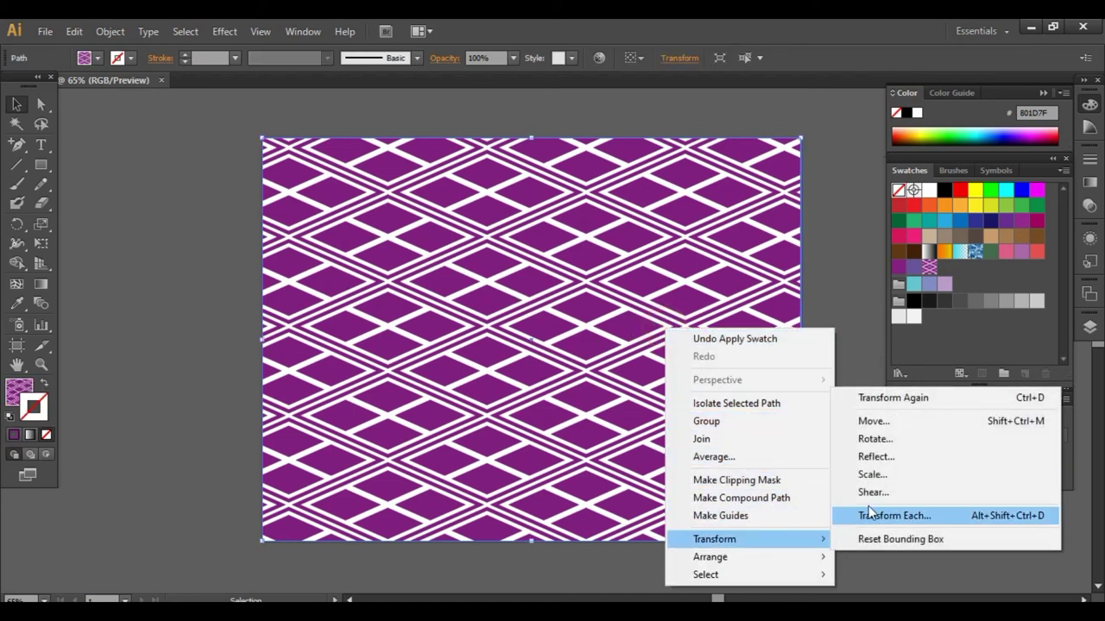
click(876, 475)
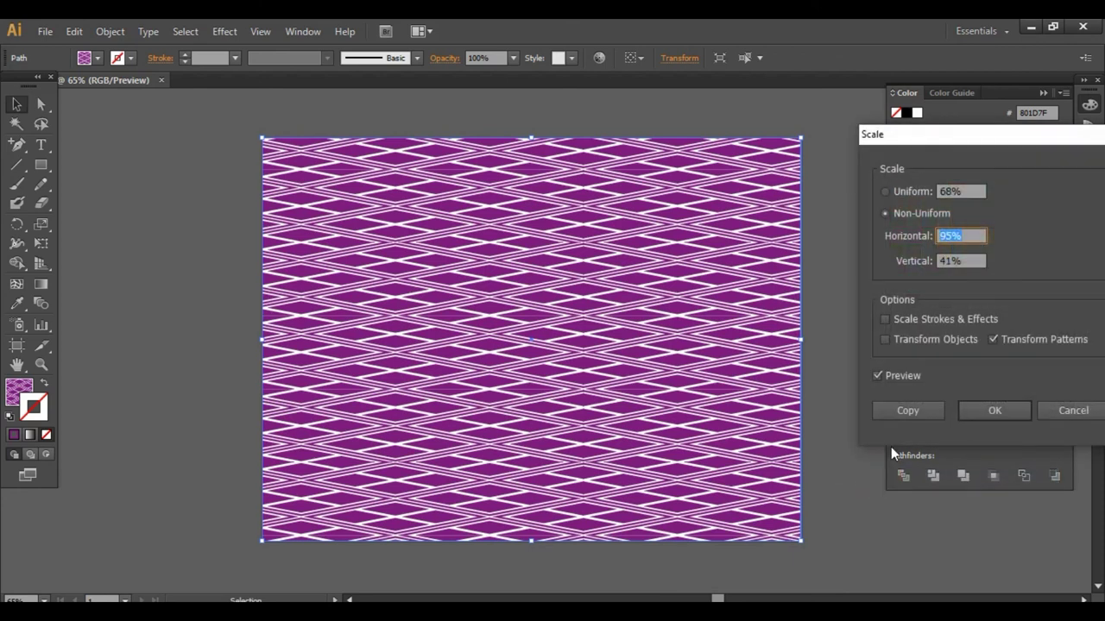
click(965, 192)
key(Up)
key(Up)
key(Up)
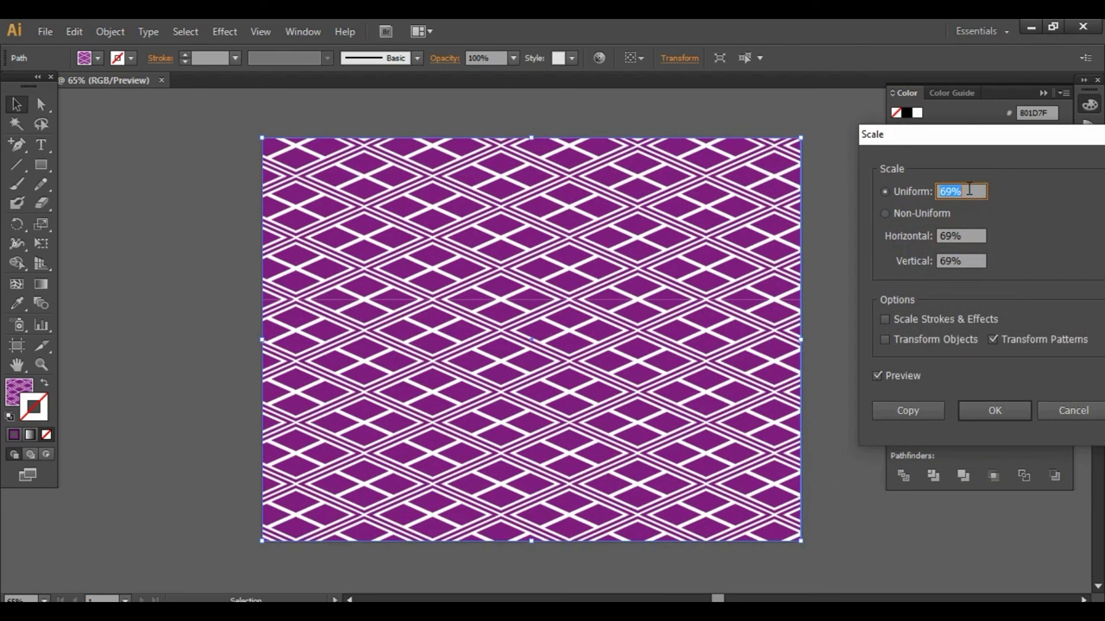
key(Down)
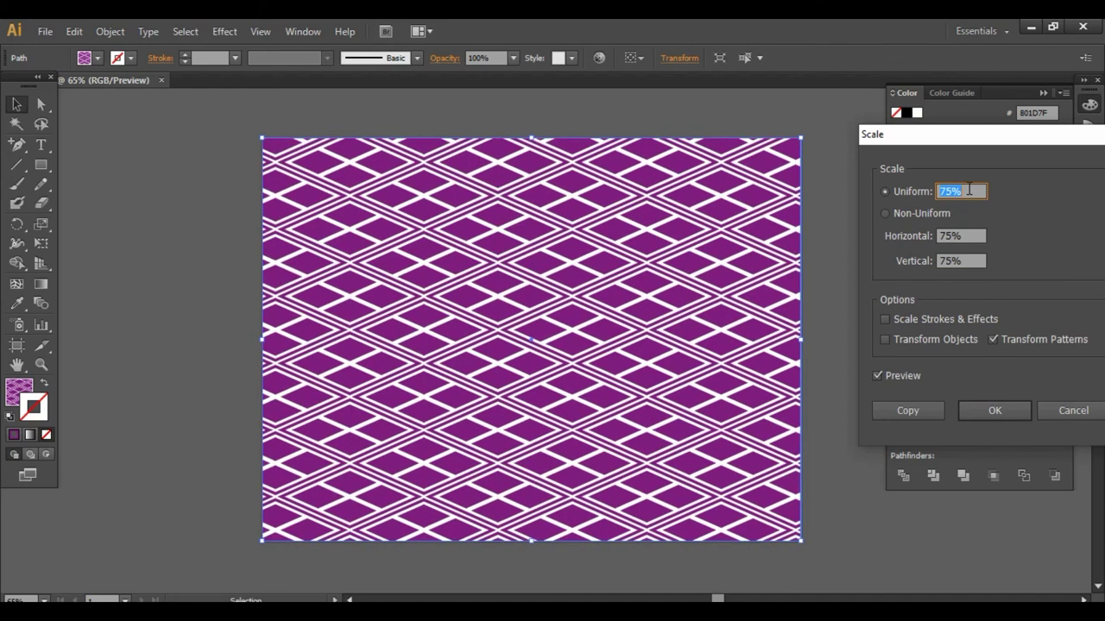
click(990, 407)
click(828, 428)
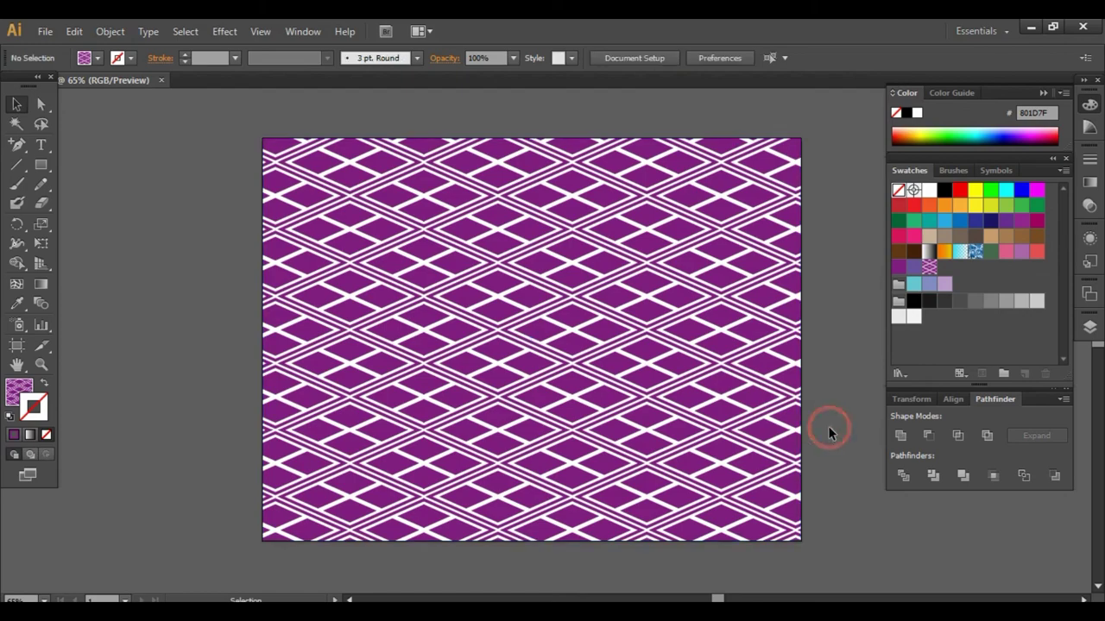